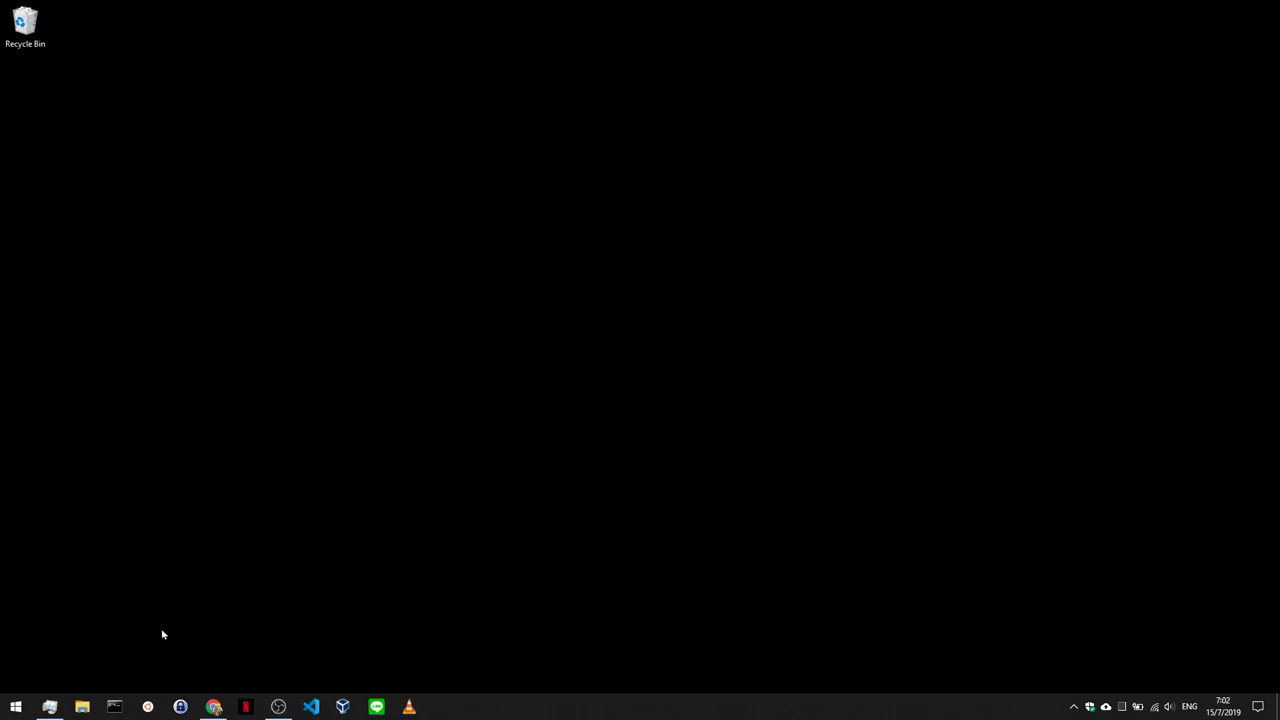
left_click(148, 707)
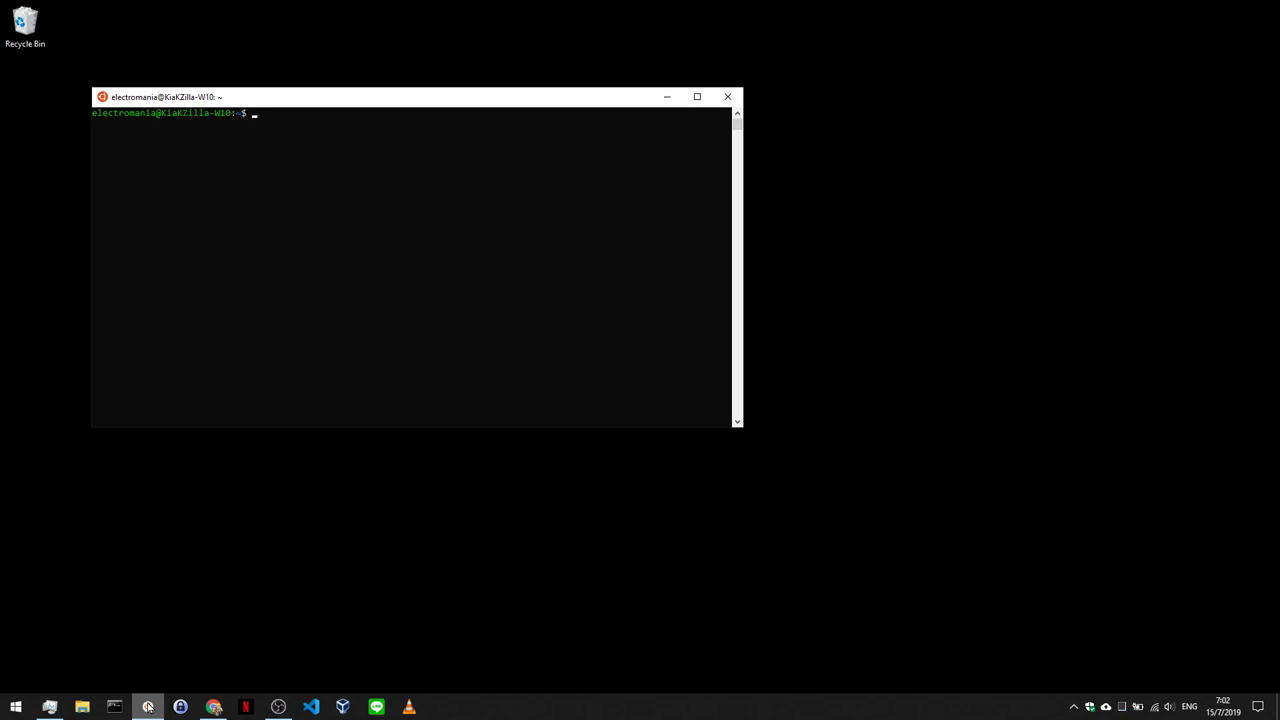
left_click(15, 708)
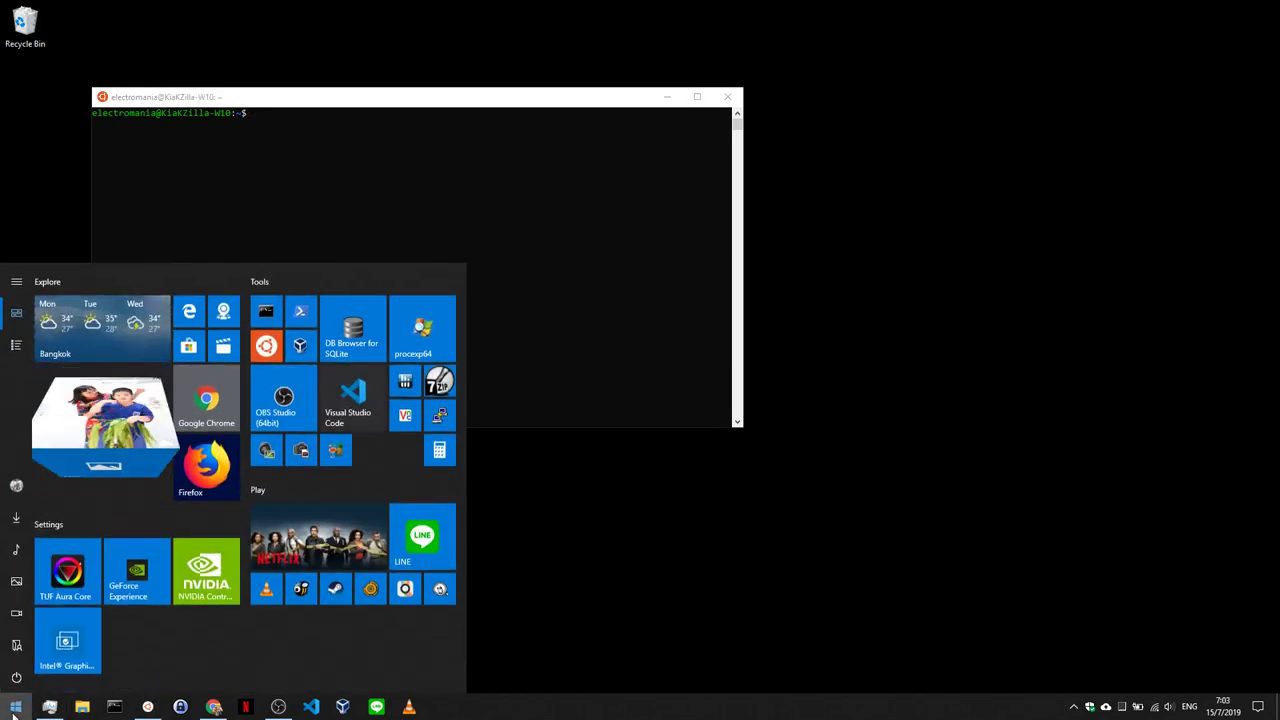
left_click(546, 572)
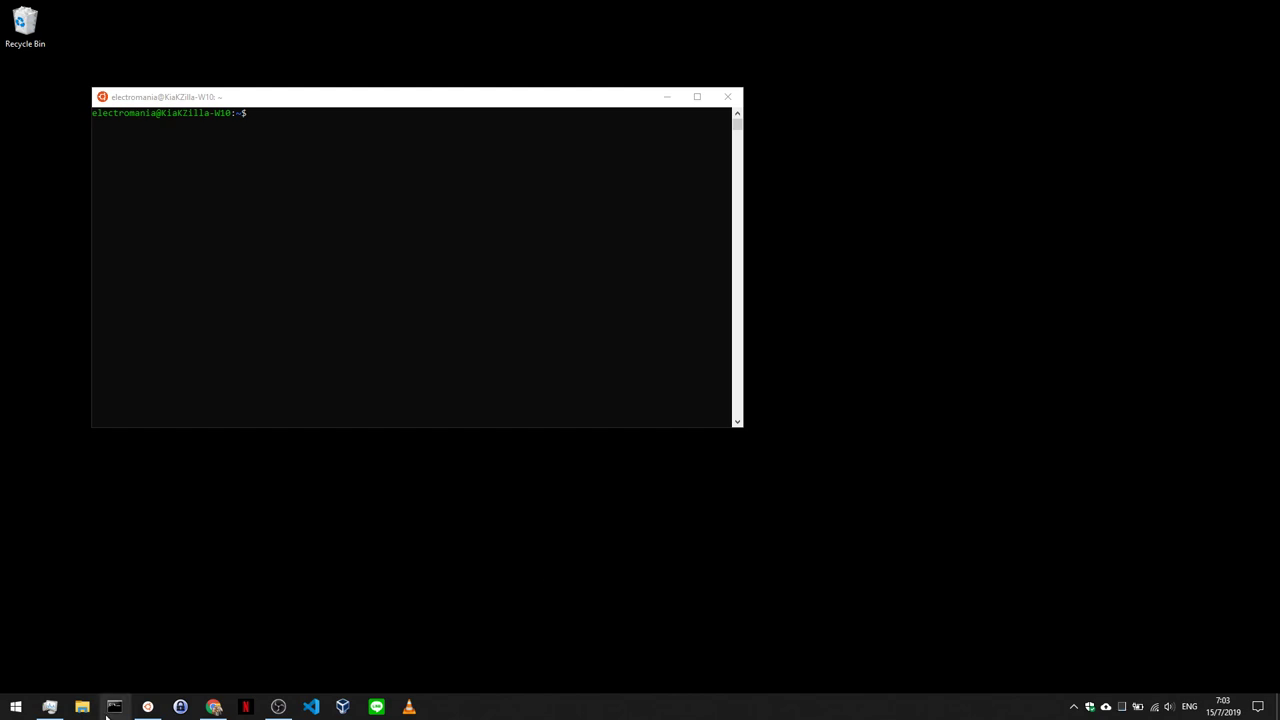
left_click(736, 98)
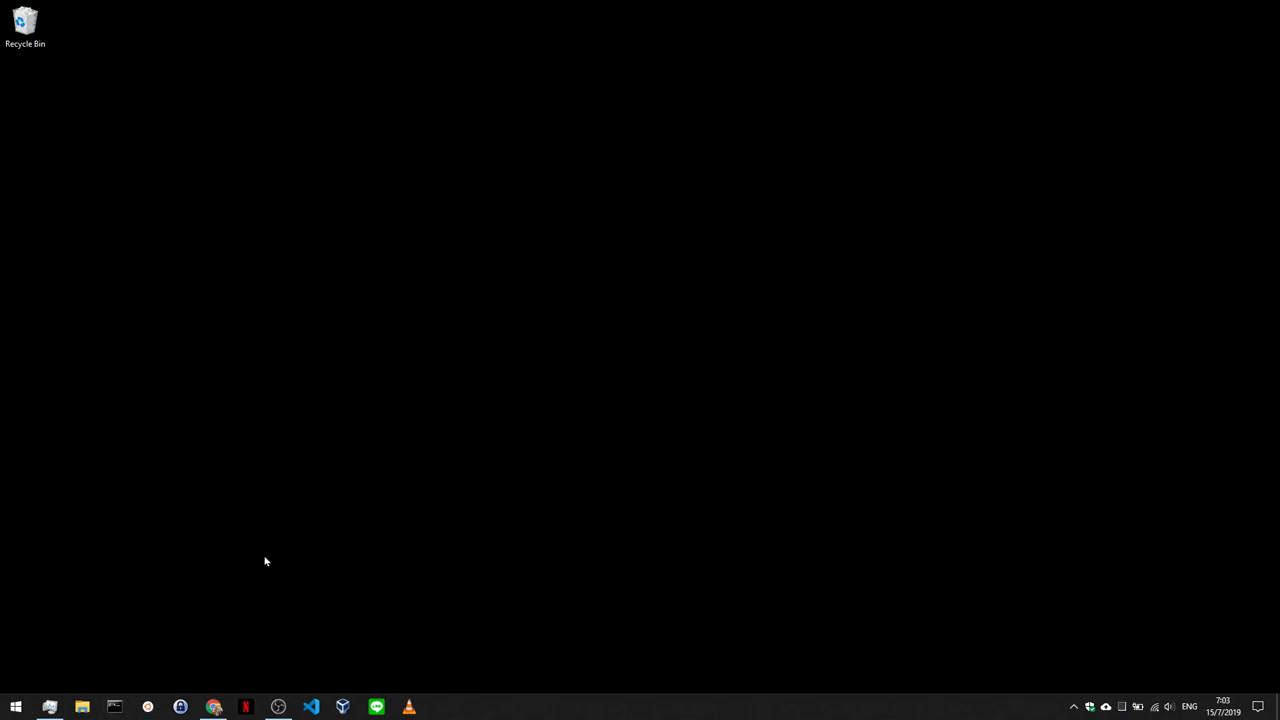
Step: Open a Command Prompt window and list the contents of the user folder with dir
left_click(114, 707)
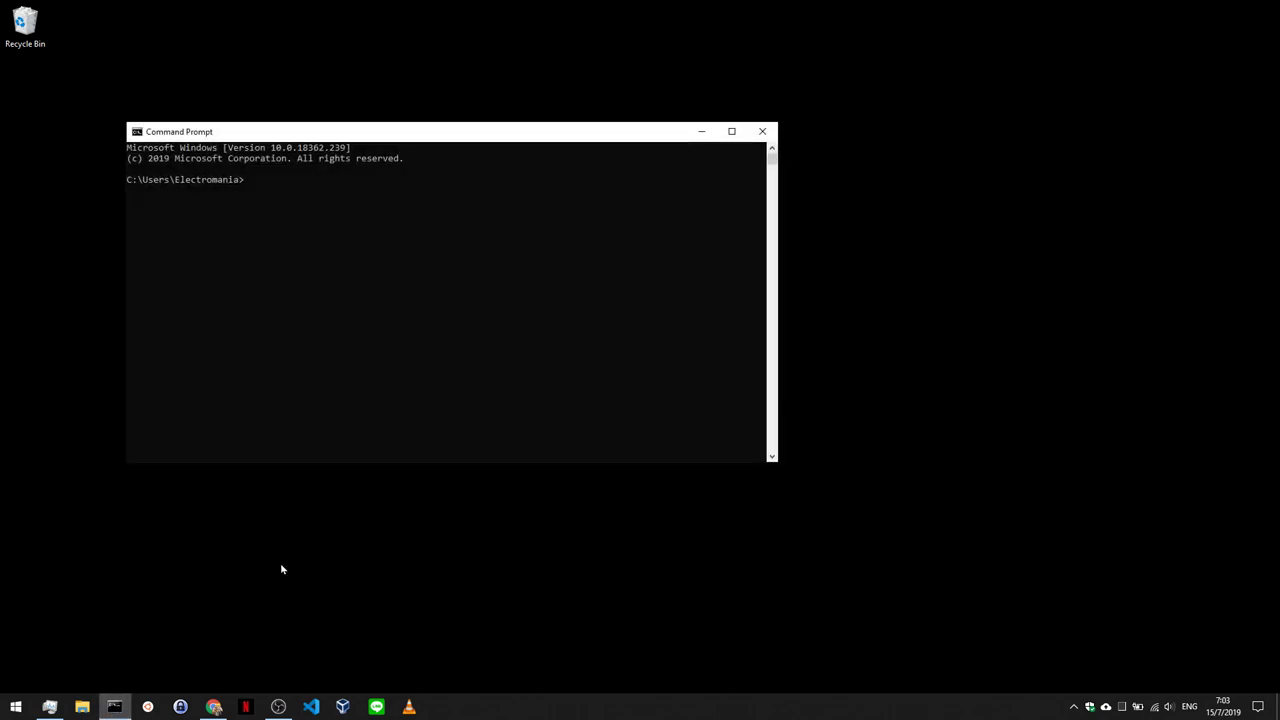
left_click(82, 707)
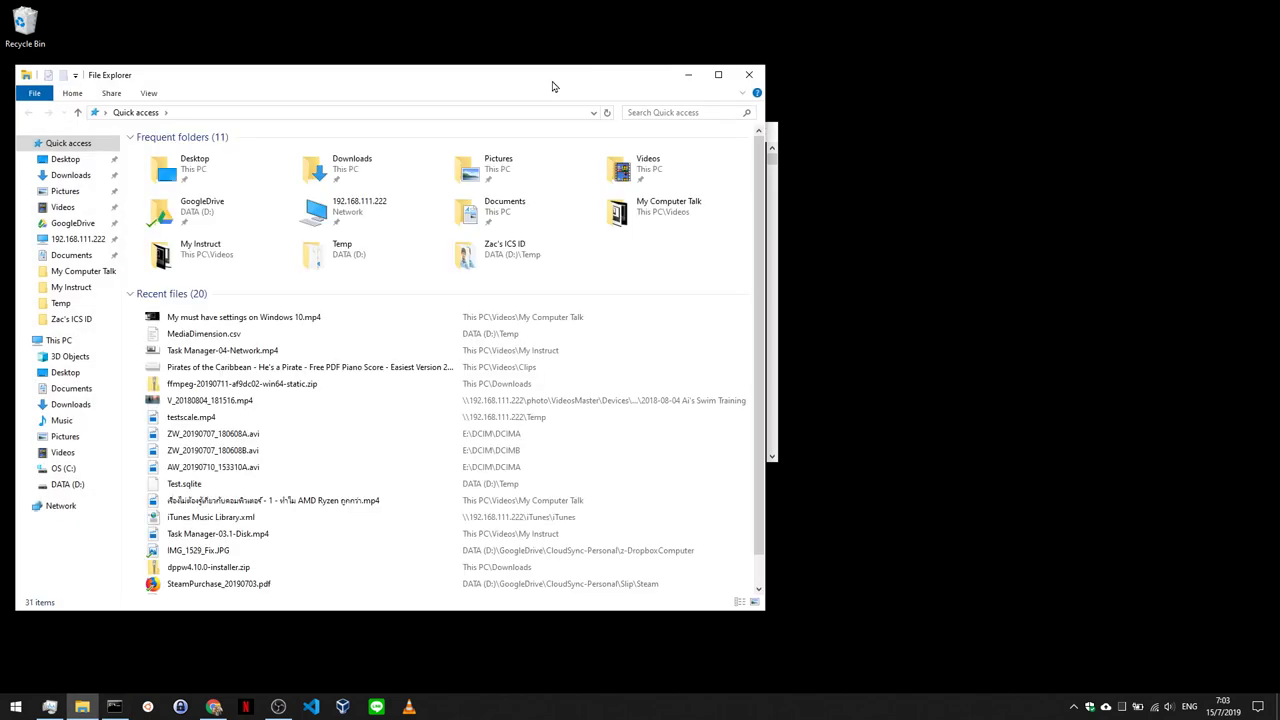
left_click_drag(554, 83, 1072, 103)
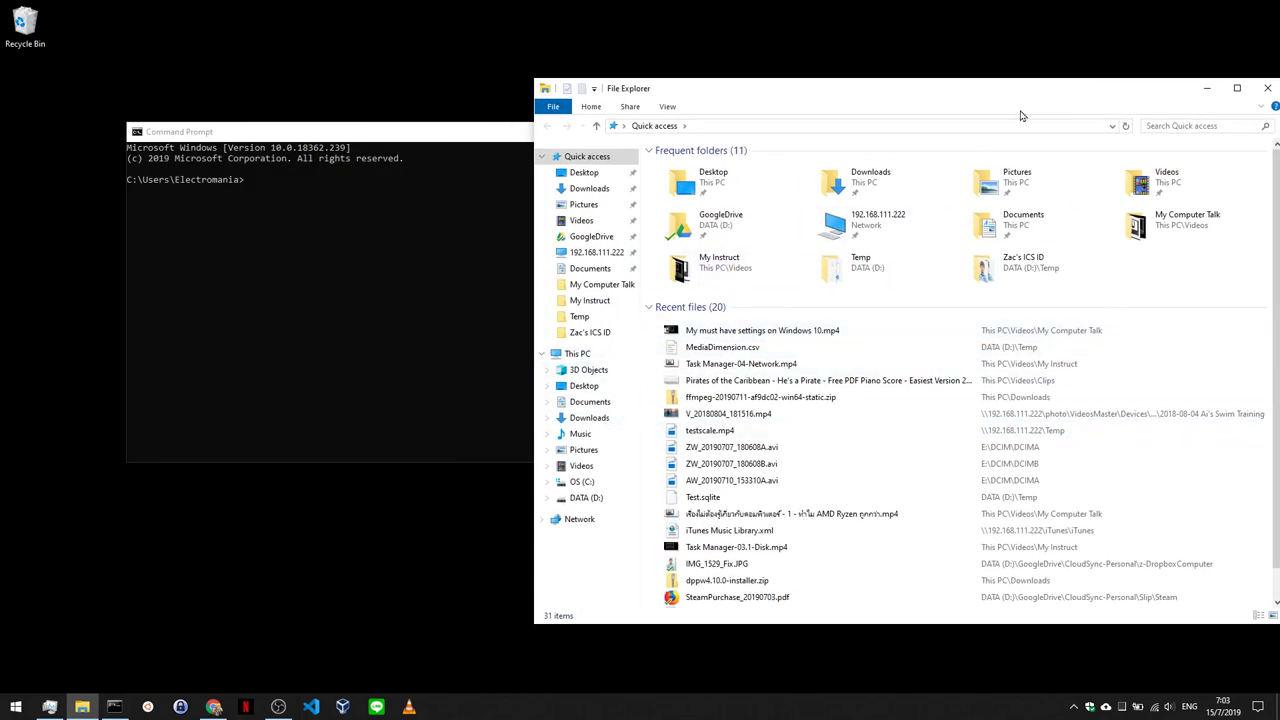
left_click(1208, 89)
left_click(557, 321)
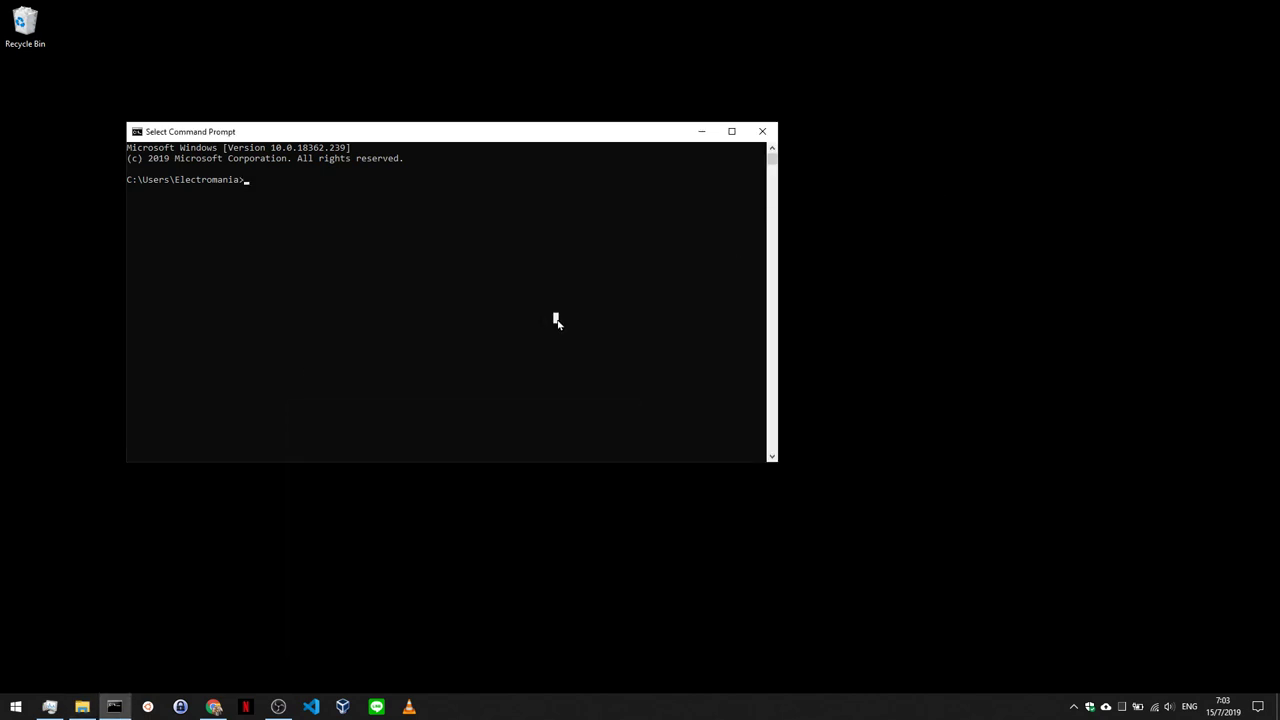
key("Escape")
type("dir")
key("Return")
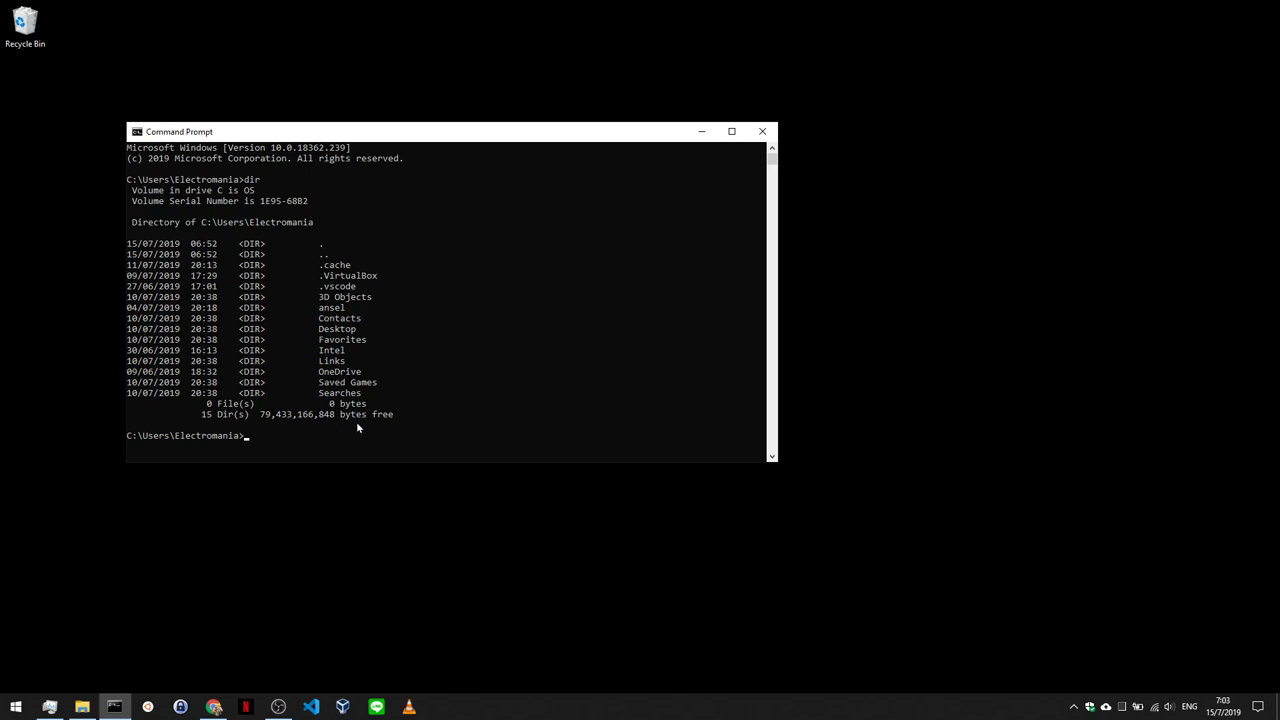
Step: Change to drive D: in Command Prompt and list its root folder with dir
type("d:")
key("Return")
type("dir")
key("Return")
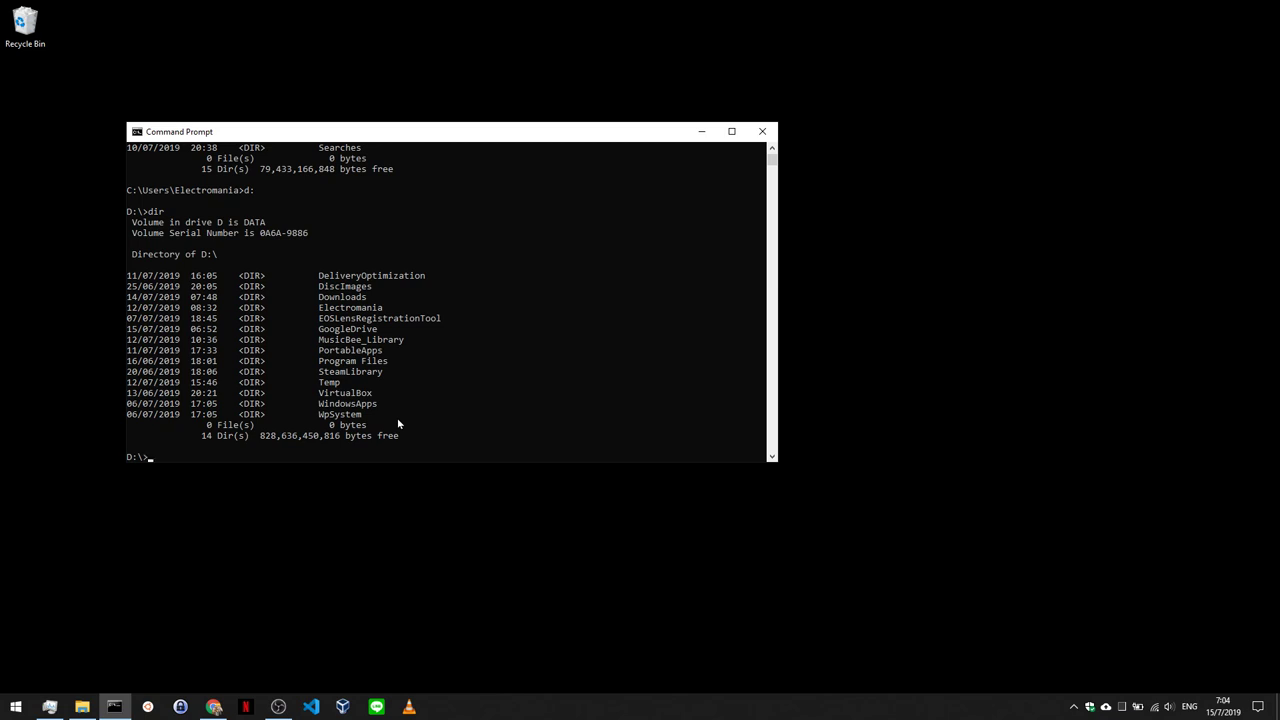
Step: Open Windows PowerShell and arrange it side by side with the Command Prompt window
left_click(15, 707)
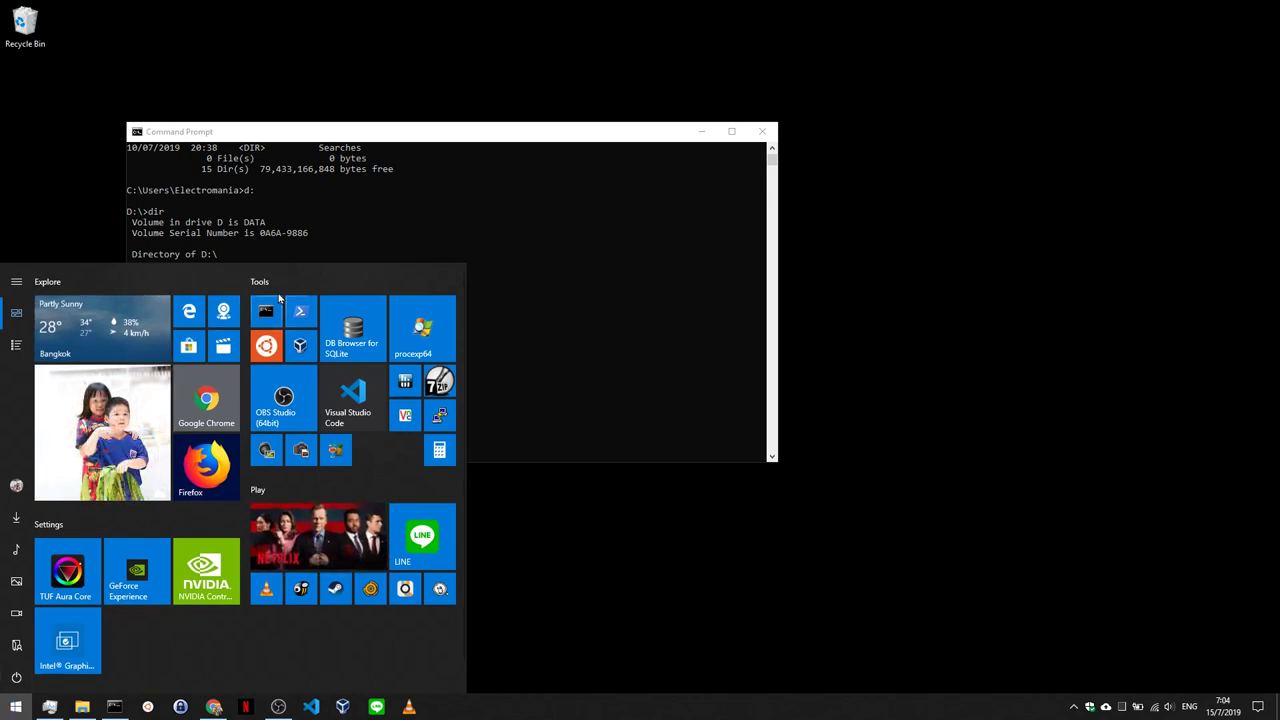
left_click(309, 314)
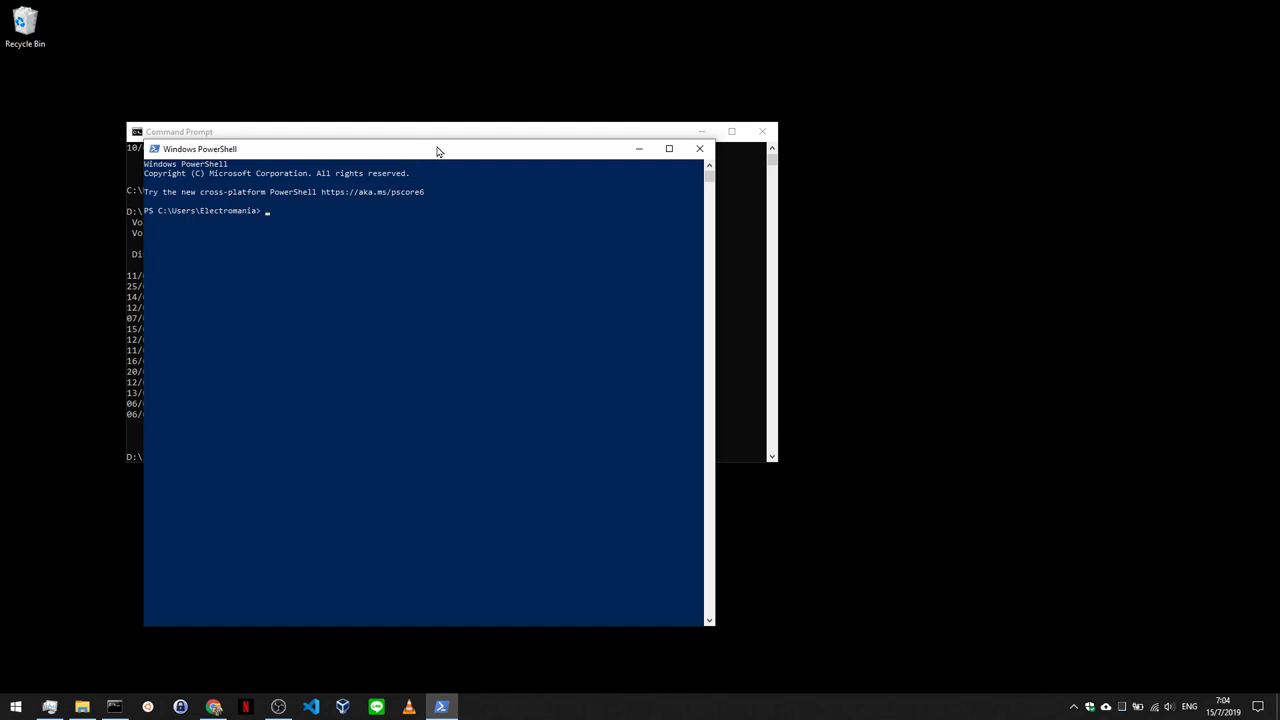
left_click_drag(437, 149, 951, 131)
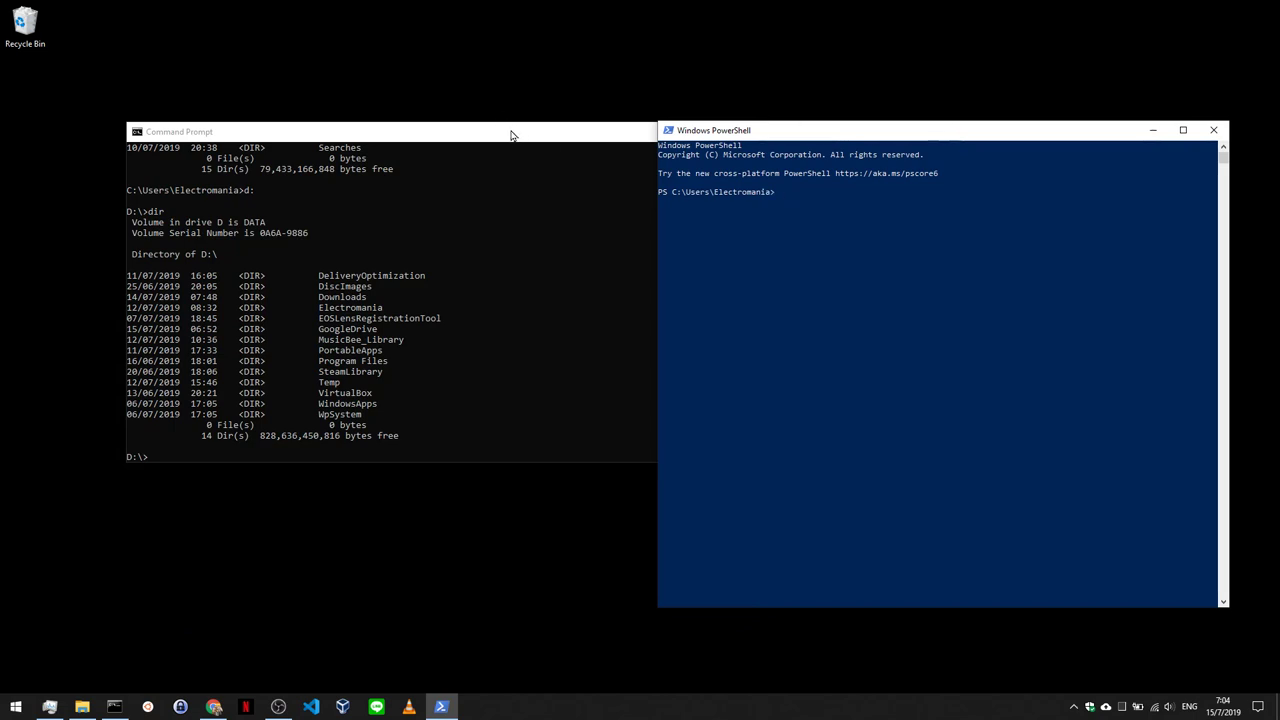
left_click_drag(437, 145, 333, 147)
Step: List the contents of the user folder in PowerShell with dir
left_click(982, 251)
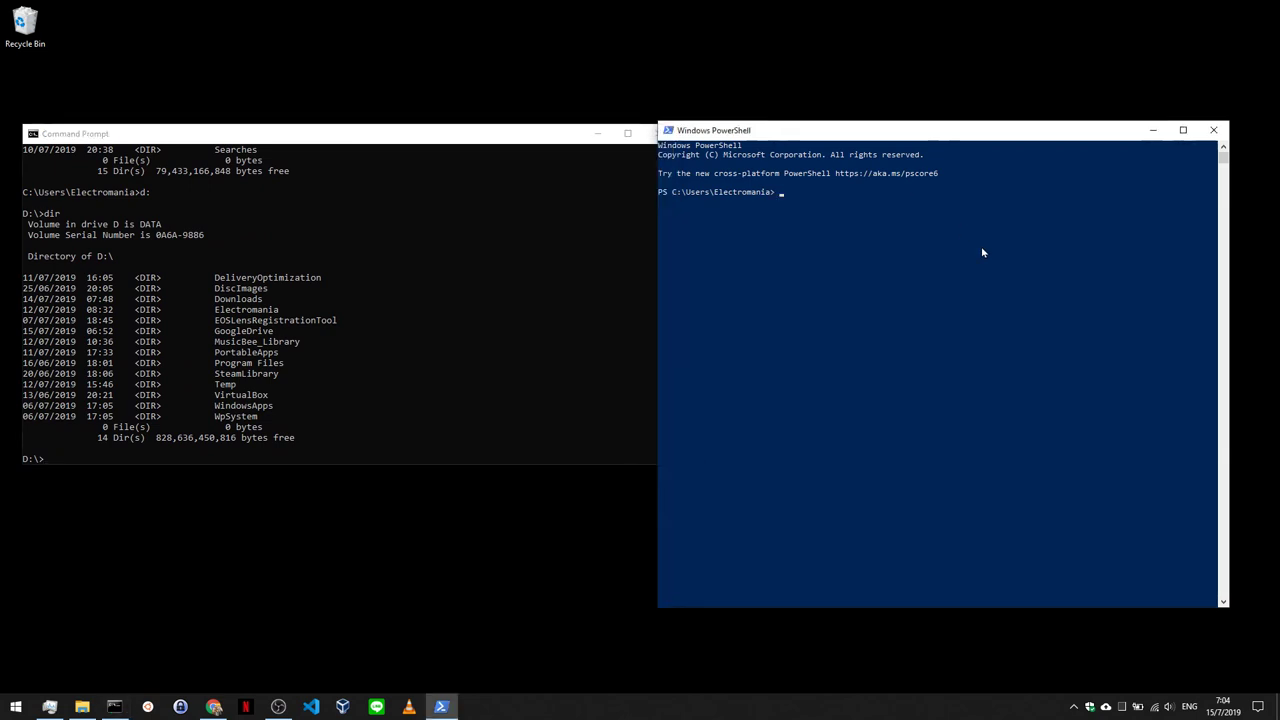
type("dir")
key("Return")
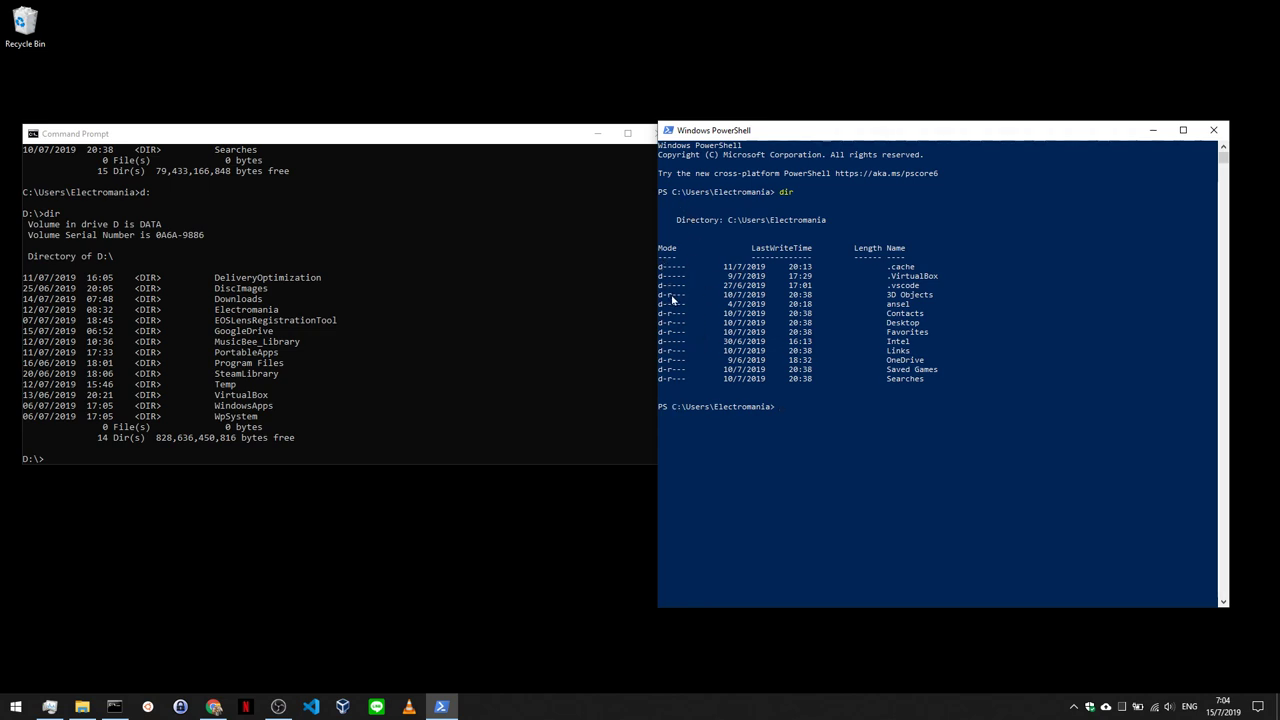
Step: Run attrib without arguments at the root of D: in Command Prompt
left_click(485, 357)
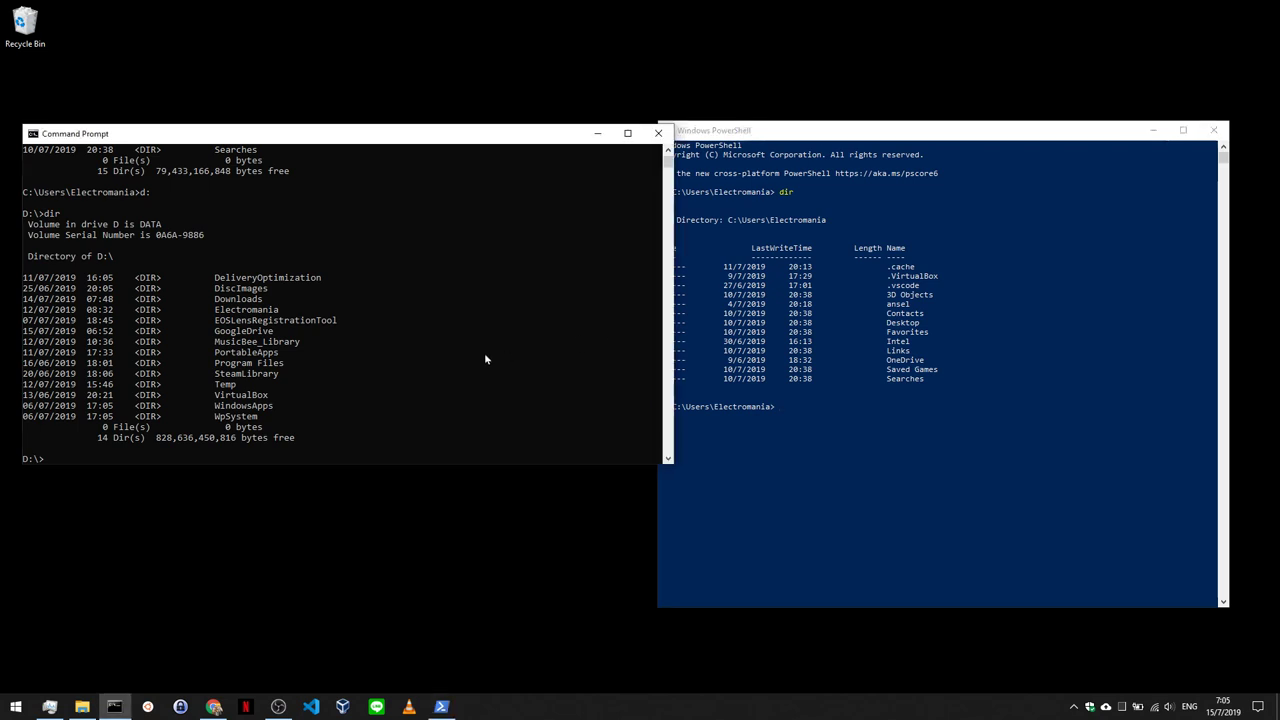
left_click(850, 336)
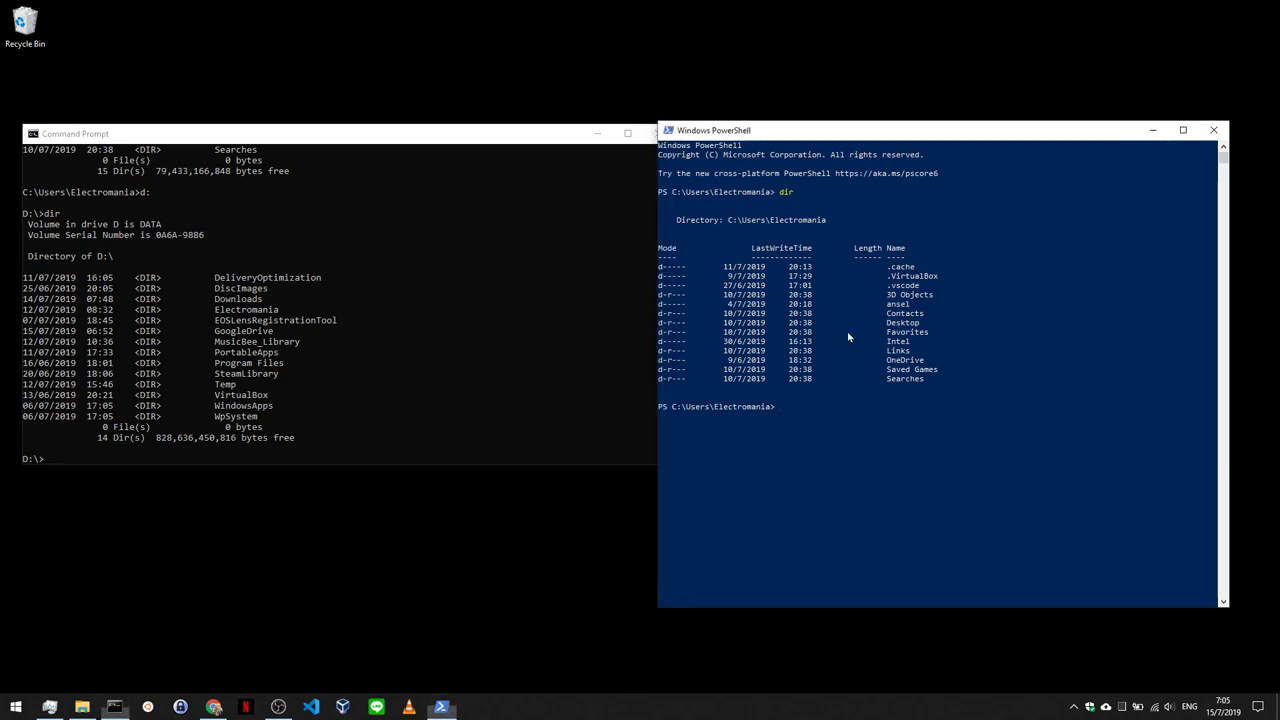
left_click(518, 415)
type("at")
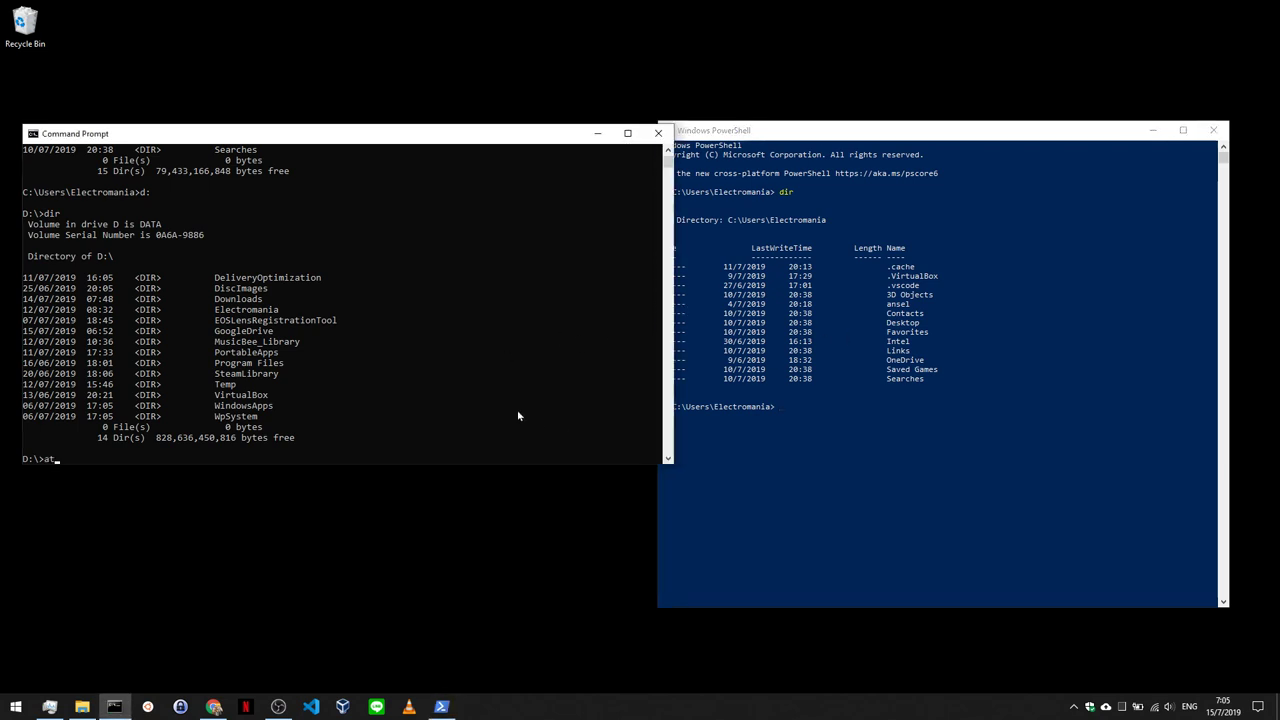
type("trib")
key("Return")
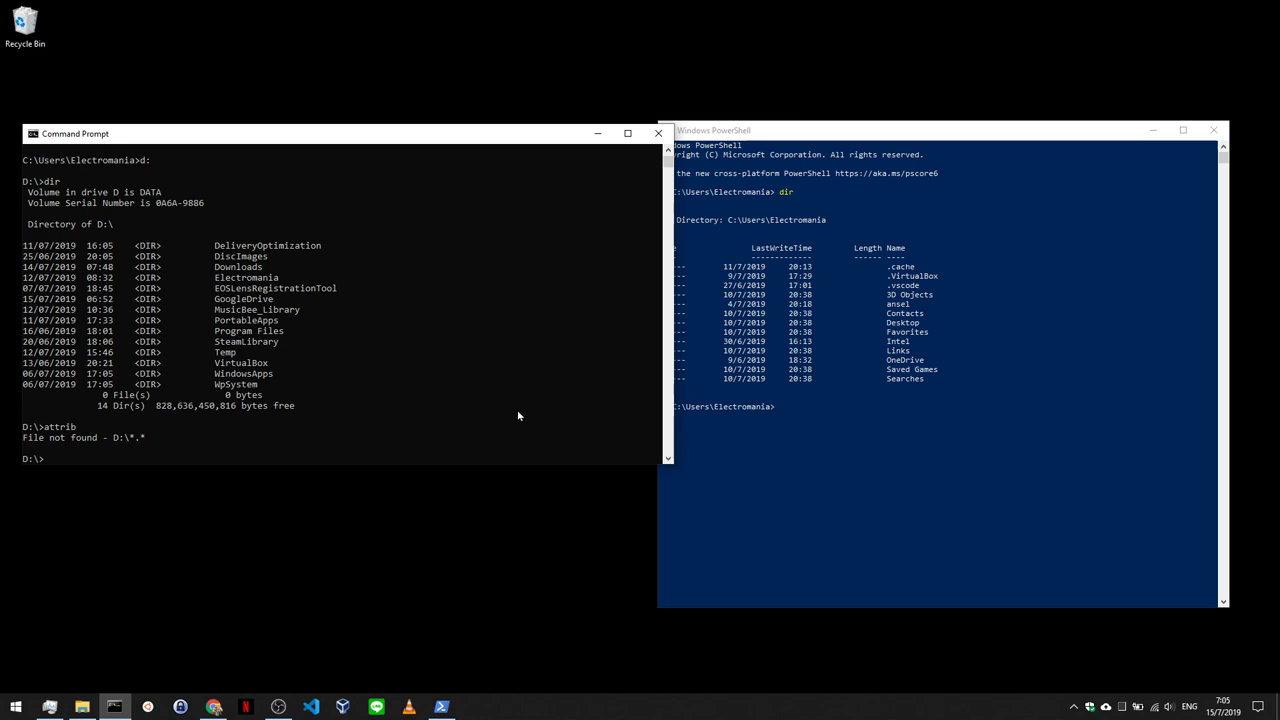
Step: Run attrib on drive D: with the wildcard *, and again with *.*
key("Up")
type("*")
key("Return")
type("attrib *")
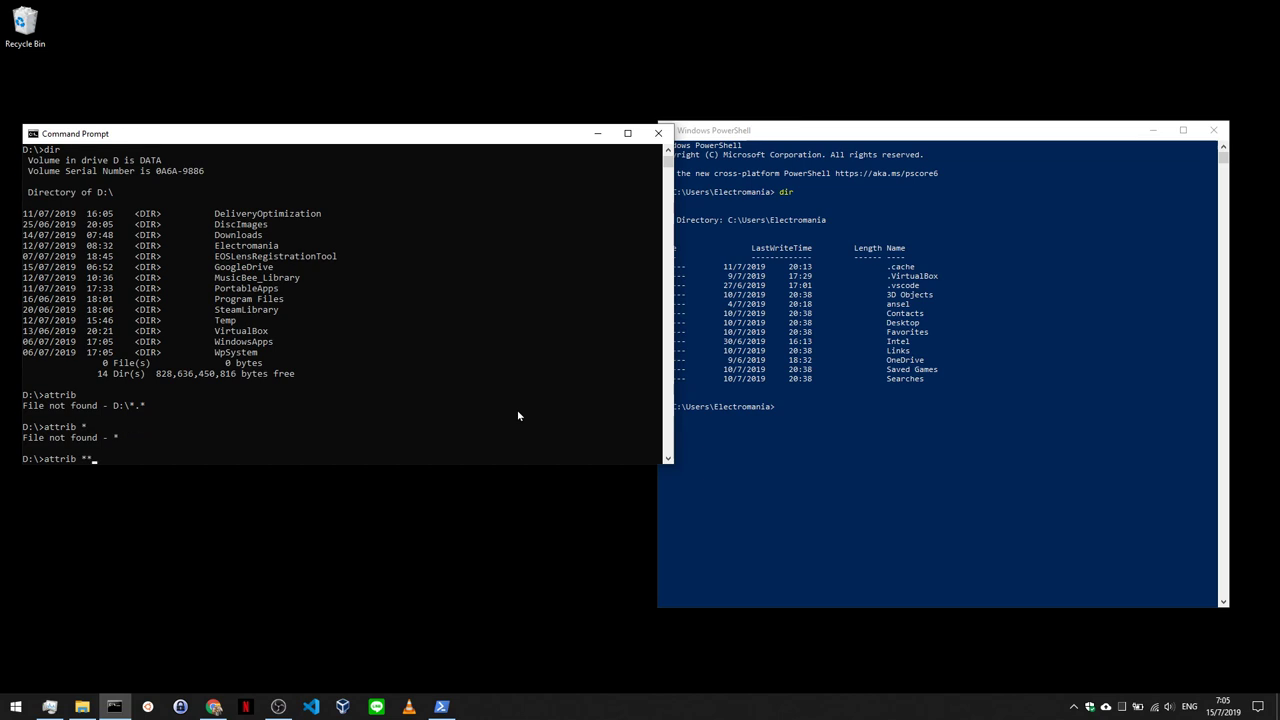
type(".*")
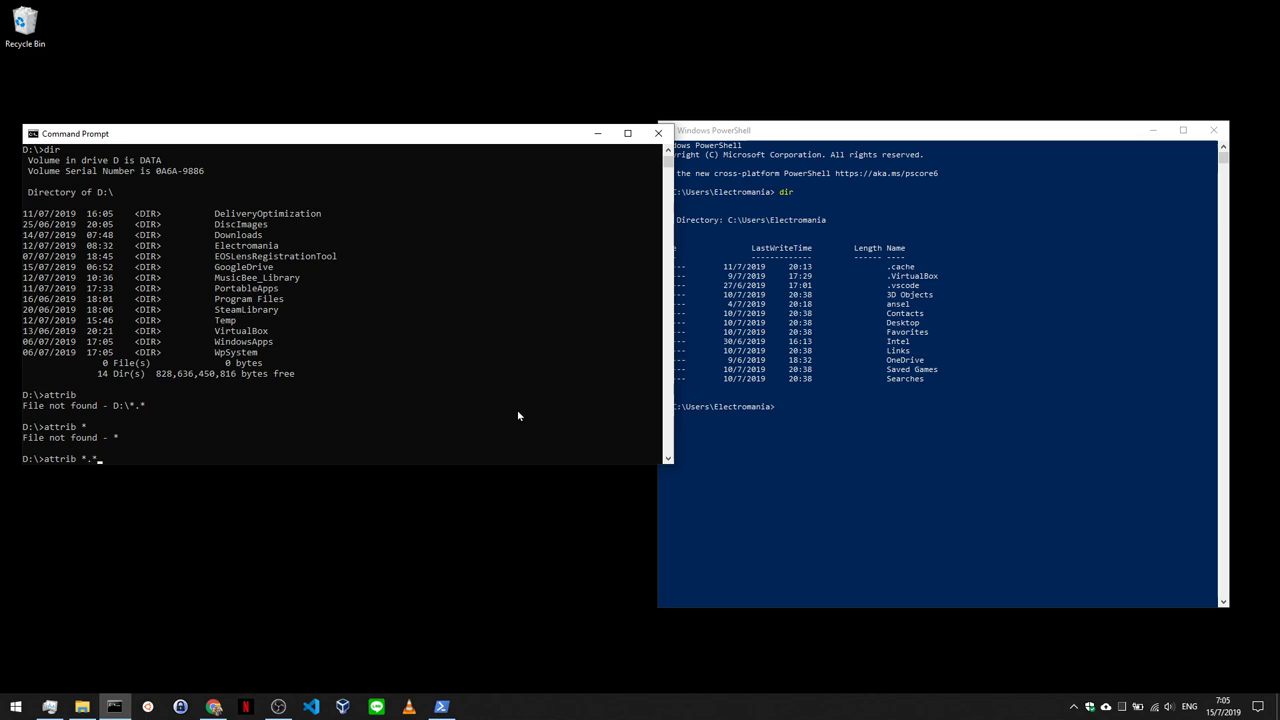
key("Return")
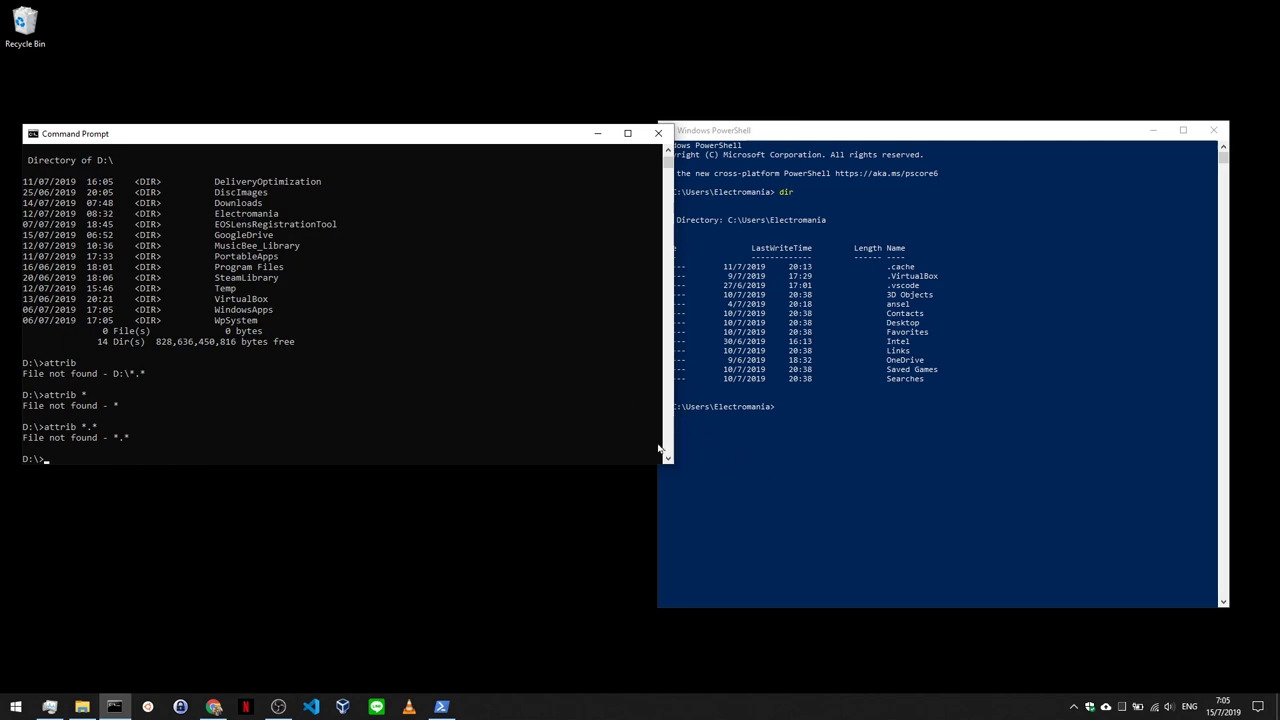
Step: Try the attrib command with the /h switch
left_click(500, 345)
type("attrib /h")
key("Return")
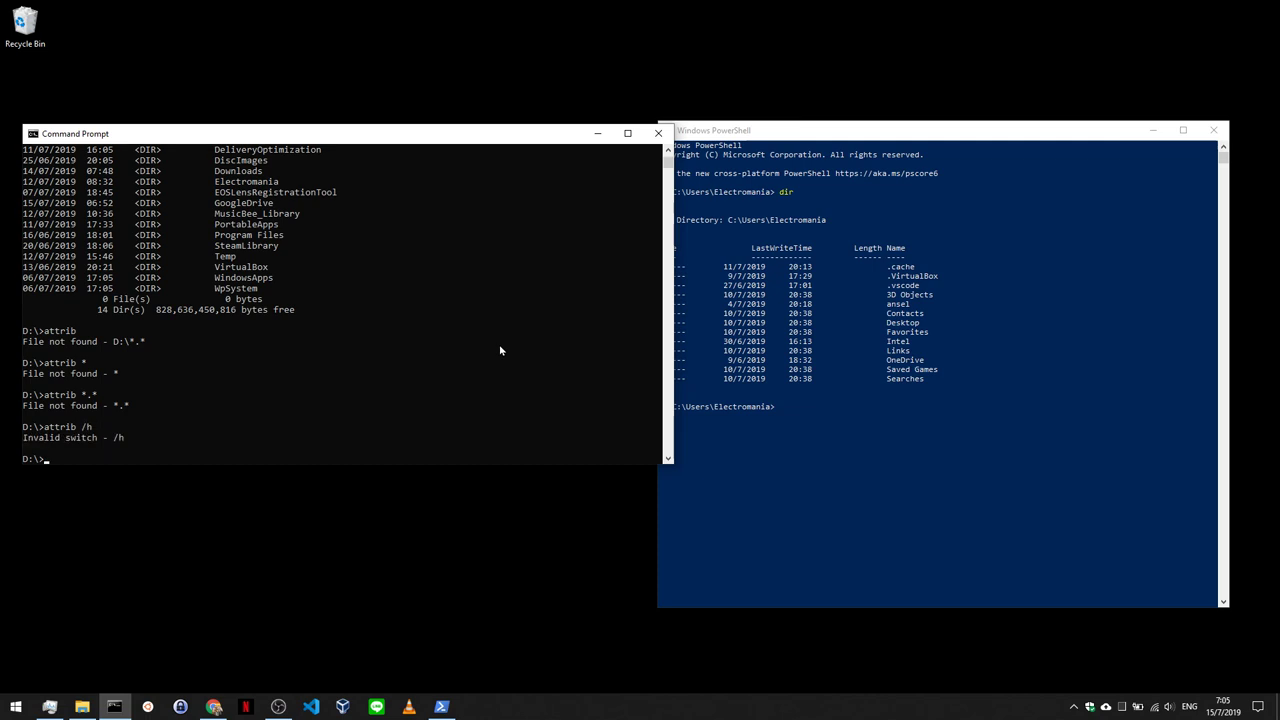
Step: Display the built-in help of the attrib command with the /? switch
key("Up")
key("BackSpace")
key("BackSpace")
key("BackSpace")
key("BackSpace")
key("BackSpace")
key("BackSpace")
key("BackSpace")
key("BackSpace")
key("BackSpace")
key("BackSpace")
type("/?")
key("Return")
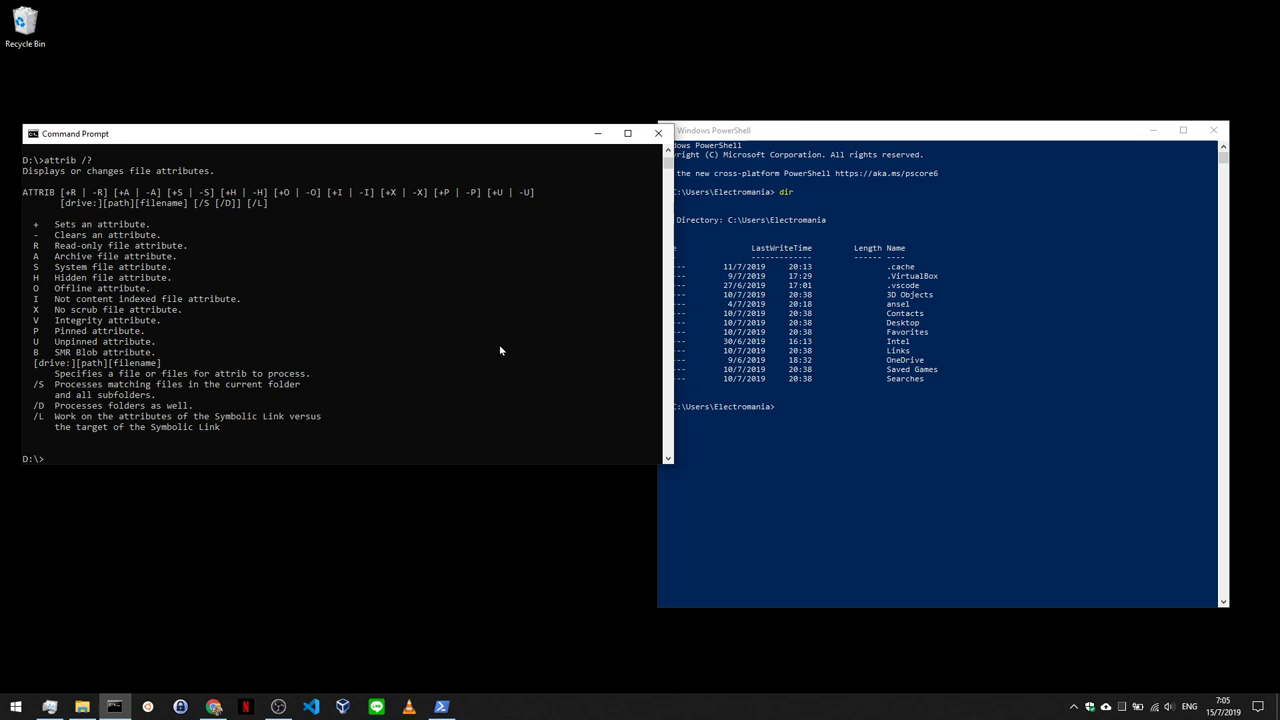
Step: In PowerShell, cycle through the command completions for get-al and get-fi
left_click(1075, 391)
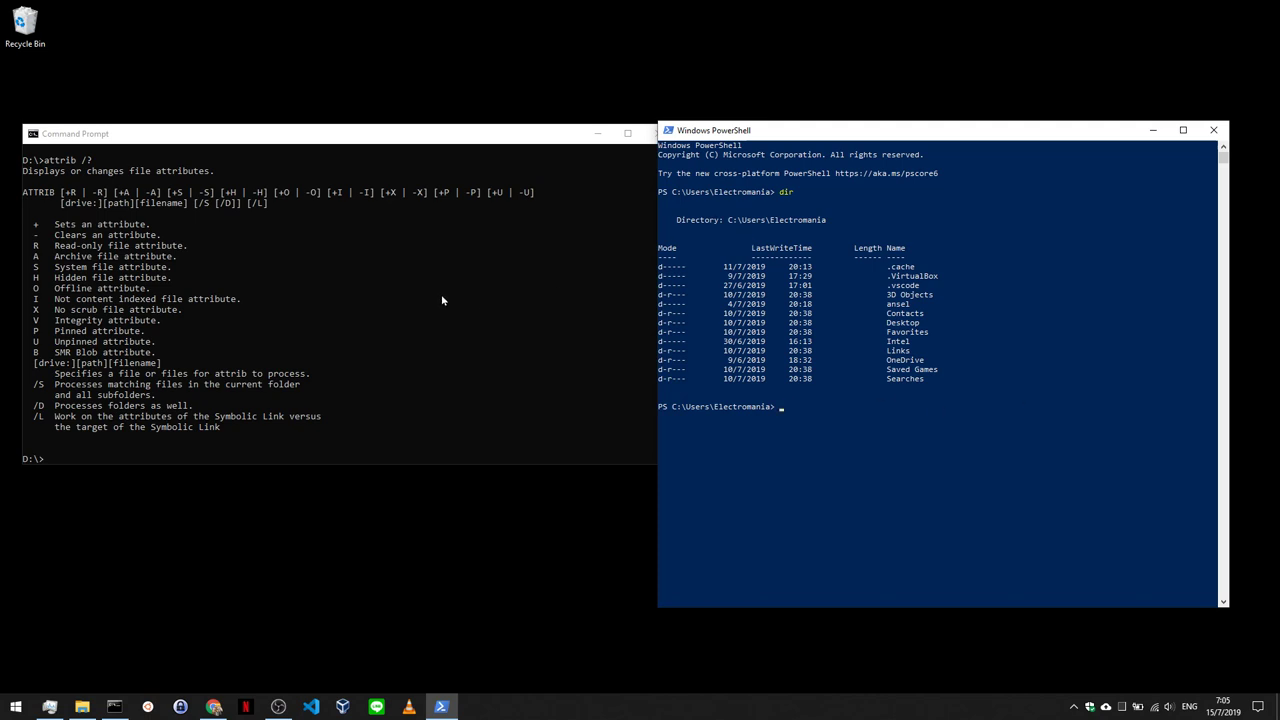
left_click(1019, 296)
type("get")
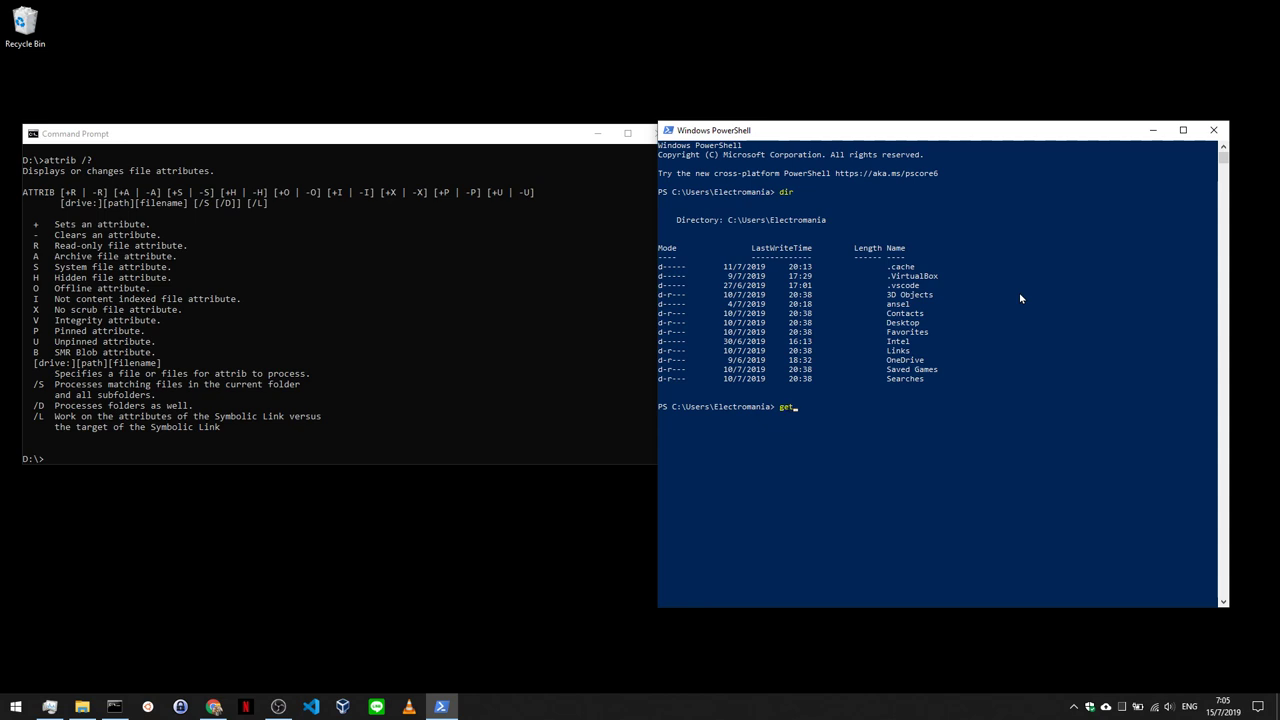
type("-")
type("al")
key("Tab")
key("BackSpace")
key("BackSpace")
key("BackSpace")
key("BackSpace")
key("BackSpace")
type("fi")
key("Tab")
key("Tab")
key("Tab")
key("Tab")
key("shift+Tab")
key("shift+Tab")
key("Tab")
Step: Replace the unfinished PowerShell command with Get-ChildItem and run it in the user folder
key("BackSpace")
key("BackSpace")
key("BackSpace")
key("BackSpace")
key("BackSpace")
key("BackSpace")
key("BackSpace")
key("BackSpace")
key("BackSpace")
key("BackSpace")
key("BackSpace")
key("BackSpace")
key("BackSpace")
key("BackSpace")
key("BackSpace")
key("BackSpace")
key("BackSpace")
key("BackSpace")
key("BackSpace")
key("BackSpace")
key("BackSpace")
key("BackSpace")
type("ChildItem")
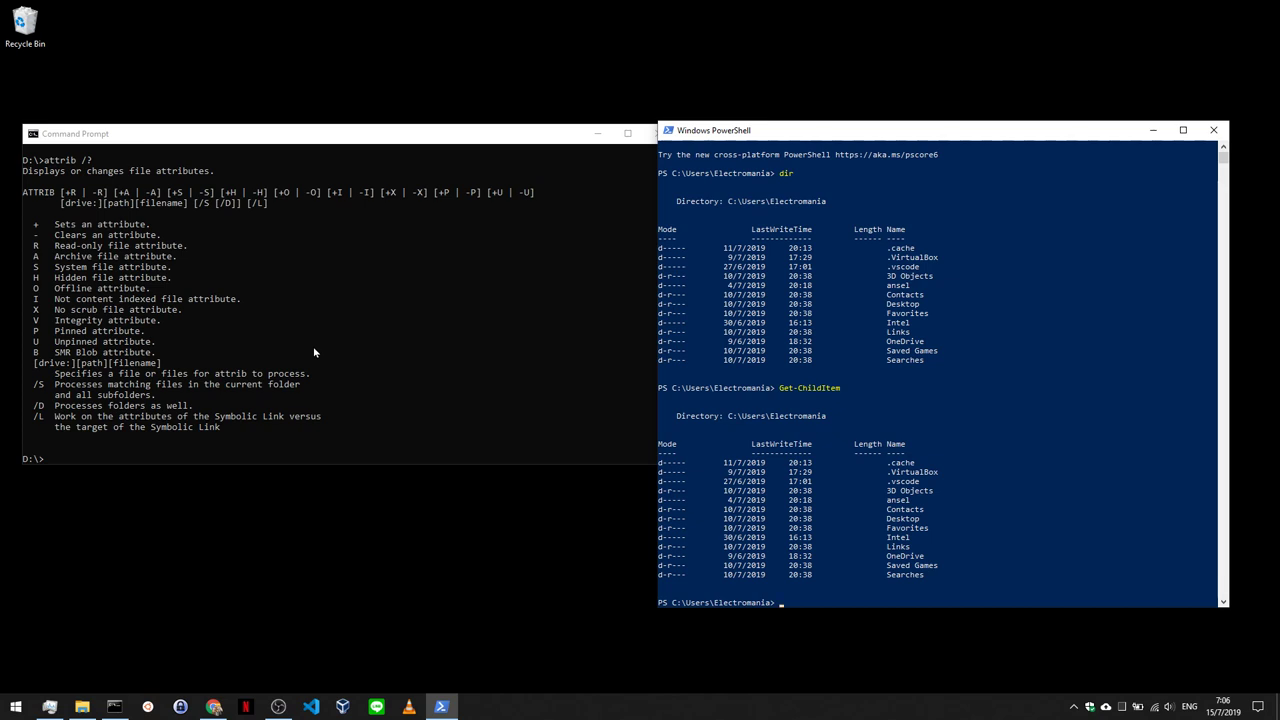
Step: Open an Ubuntu terminal, place it below the other windows' title bars, and list the home directory with ls
left_click(148, 707)
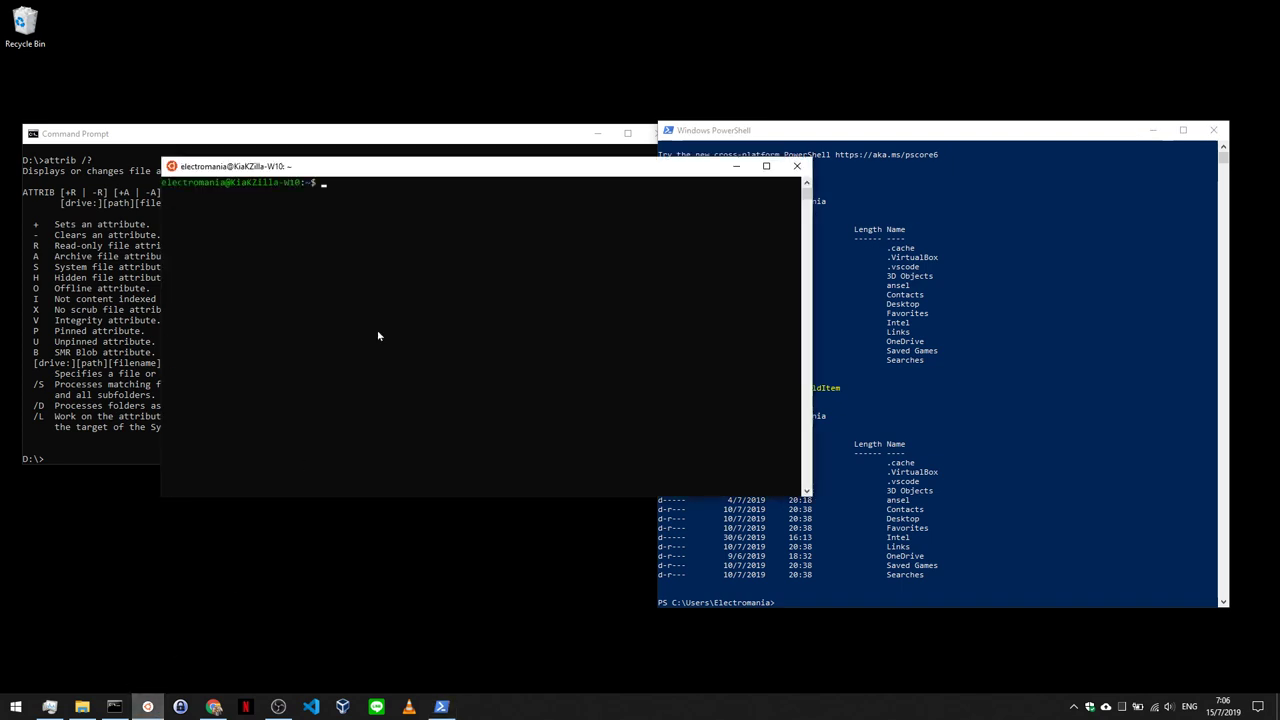
left_click_drag(472, 171, 480, 333)
type("ls")
key("Return")
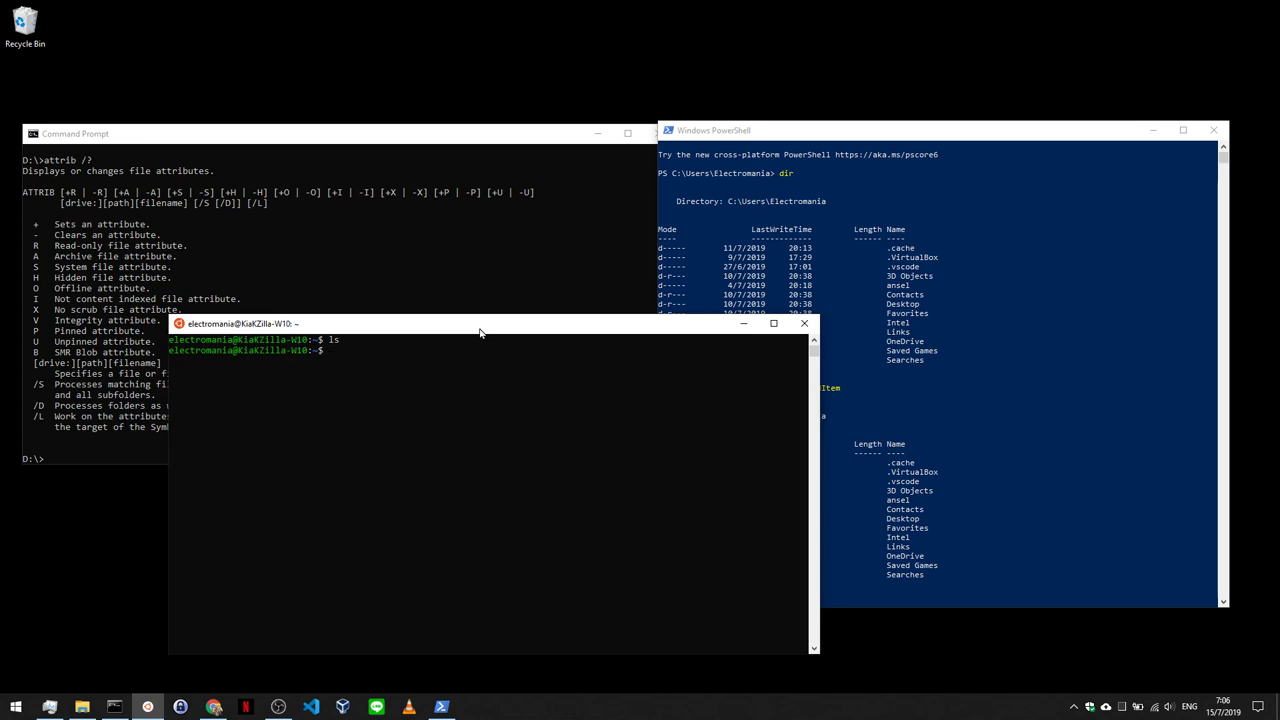
Step: Change to /mnt/d in the Ubuntu terminal and list its contents with ls
type("cd /mnt/d")
key("Return")
type("ls")
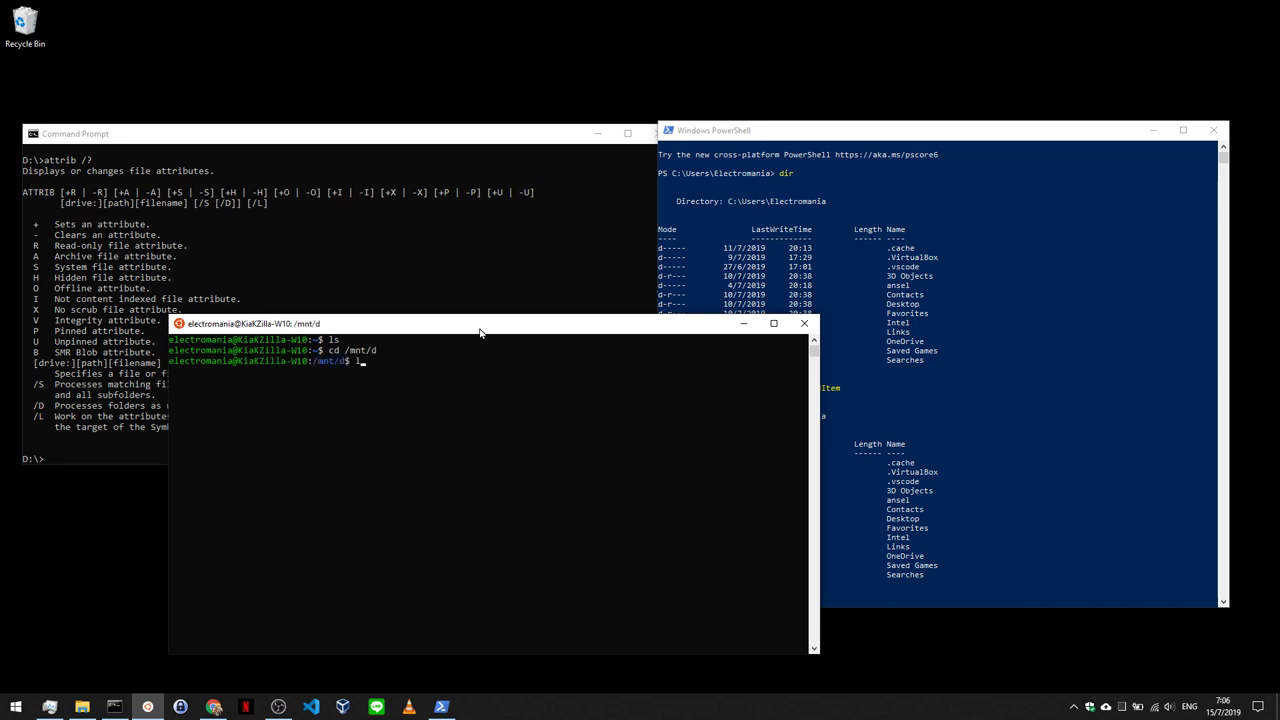
key("Return")
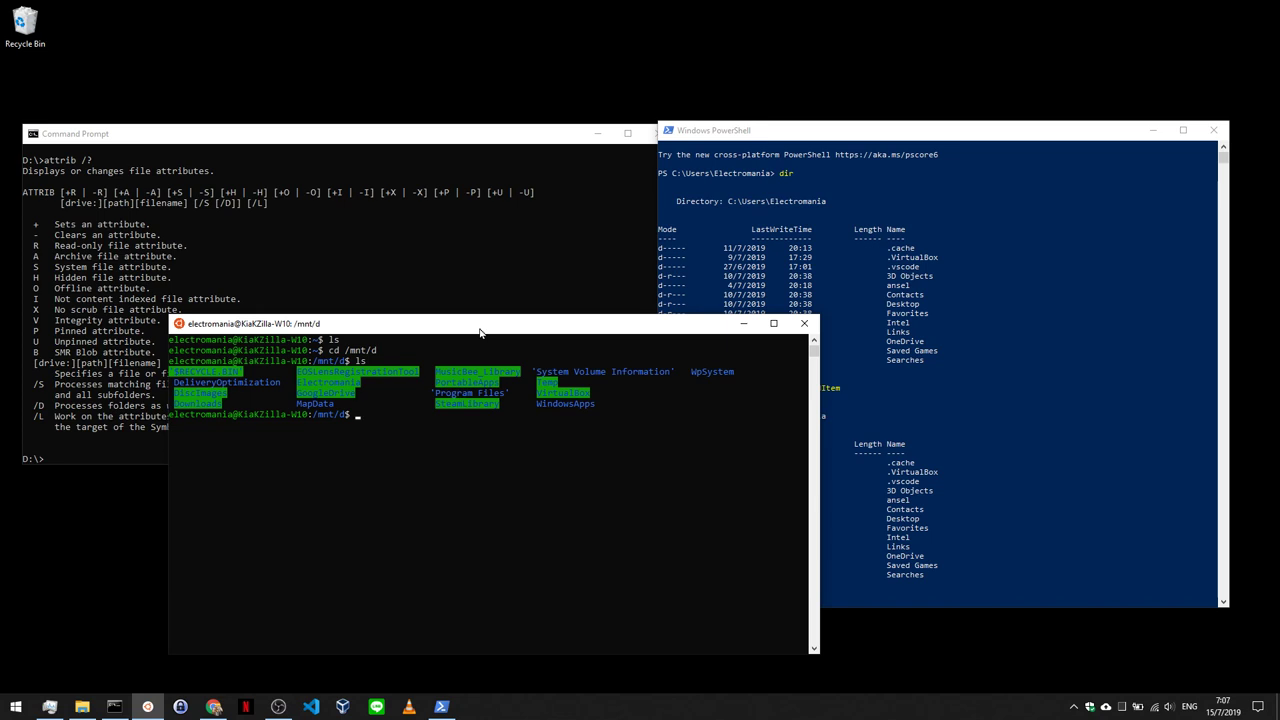
Step: Close the Ubuntu terminal and open a new one, positioned across the lower part of both console windows
left_click(804, 324)
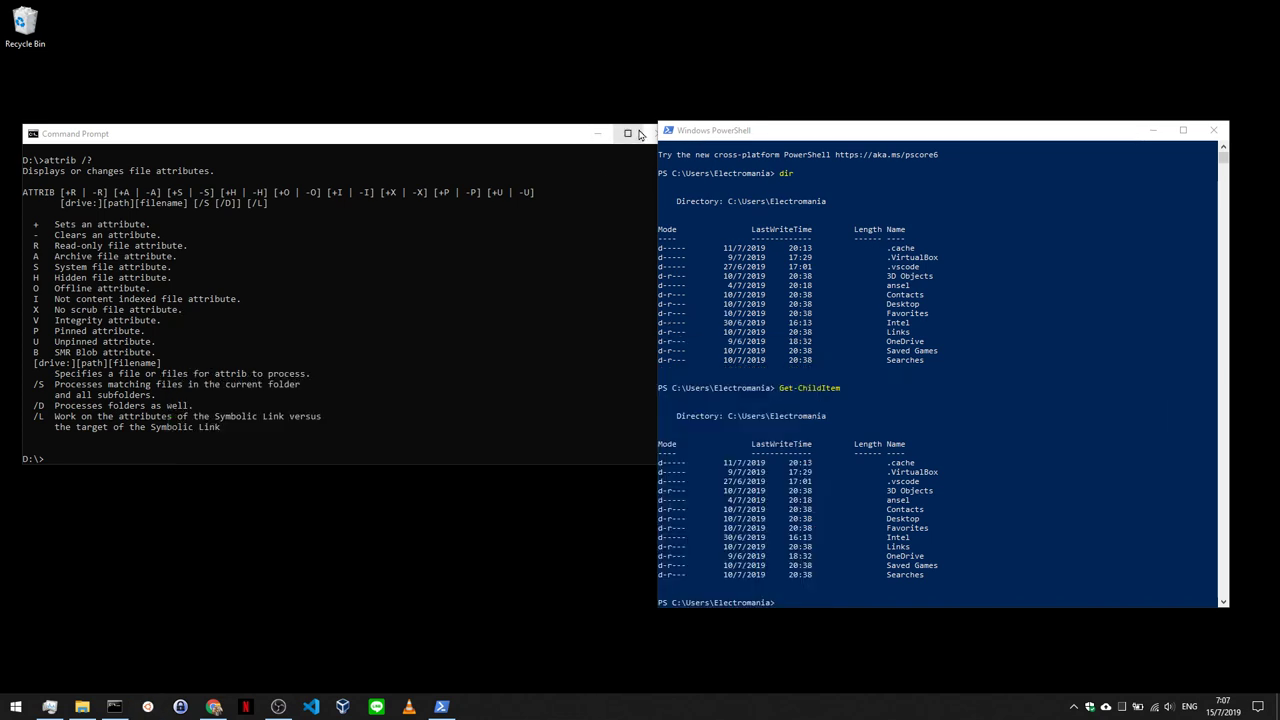
left_click(148, 707)
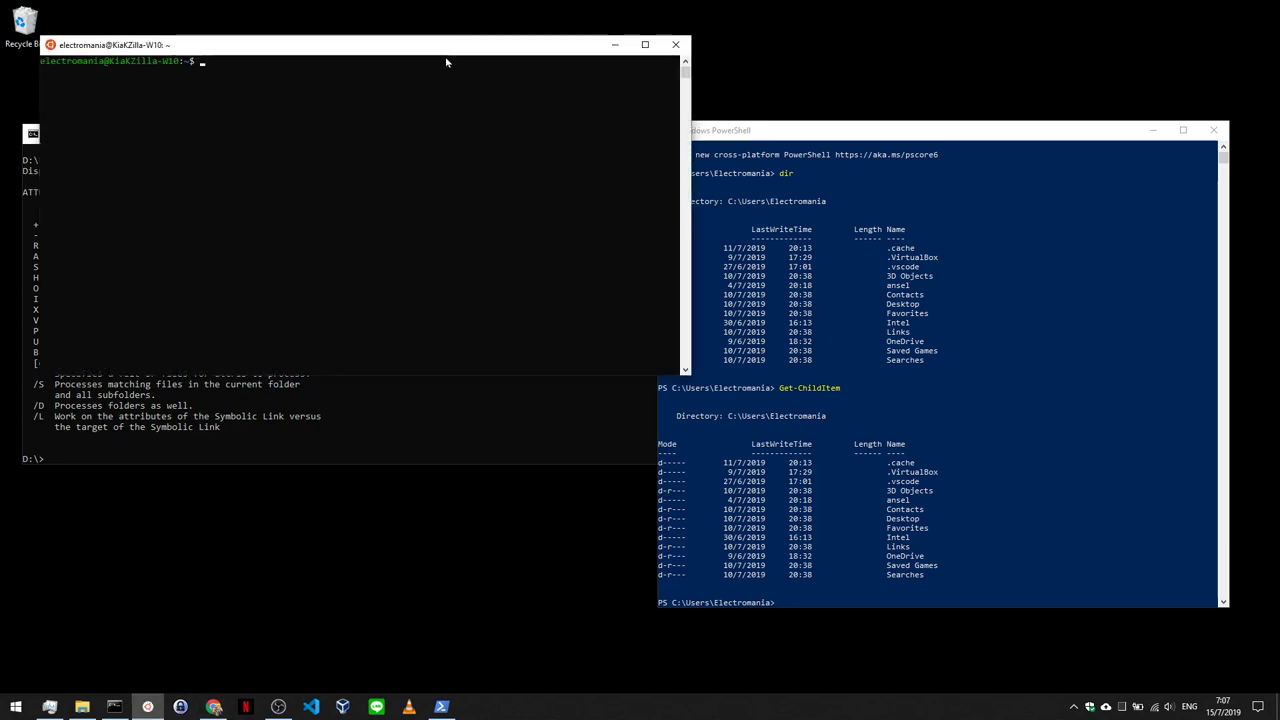
left_click_drag(412, 50, 626, 328)
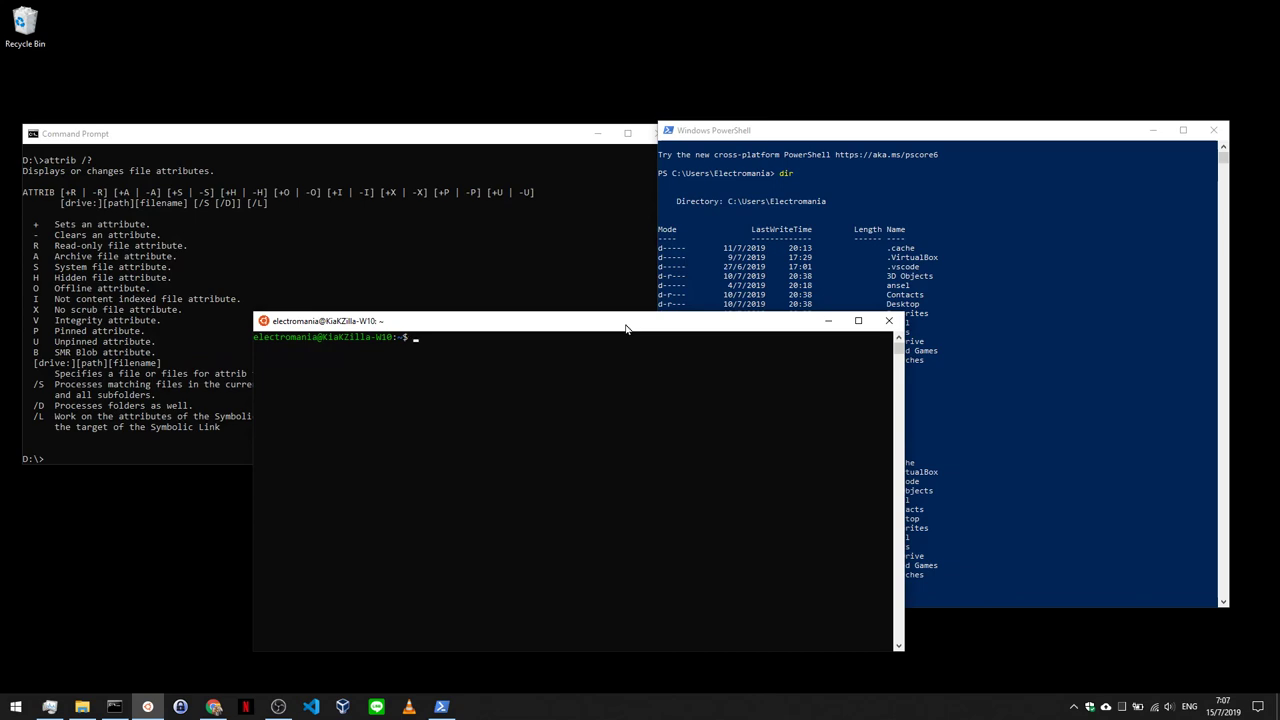
Step: Show all open windows and the timeline in Task View, and return to the Ubuntu terminal
key("super+Tab")
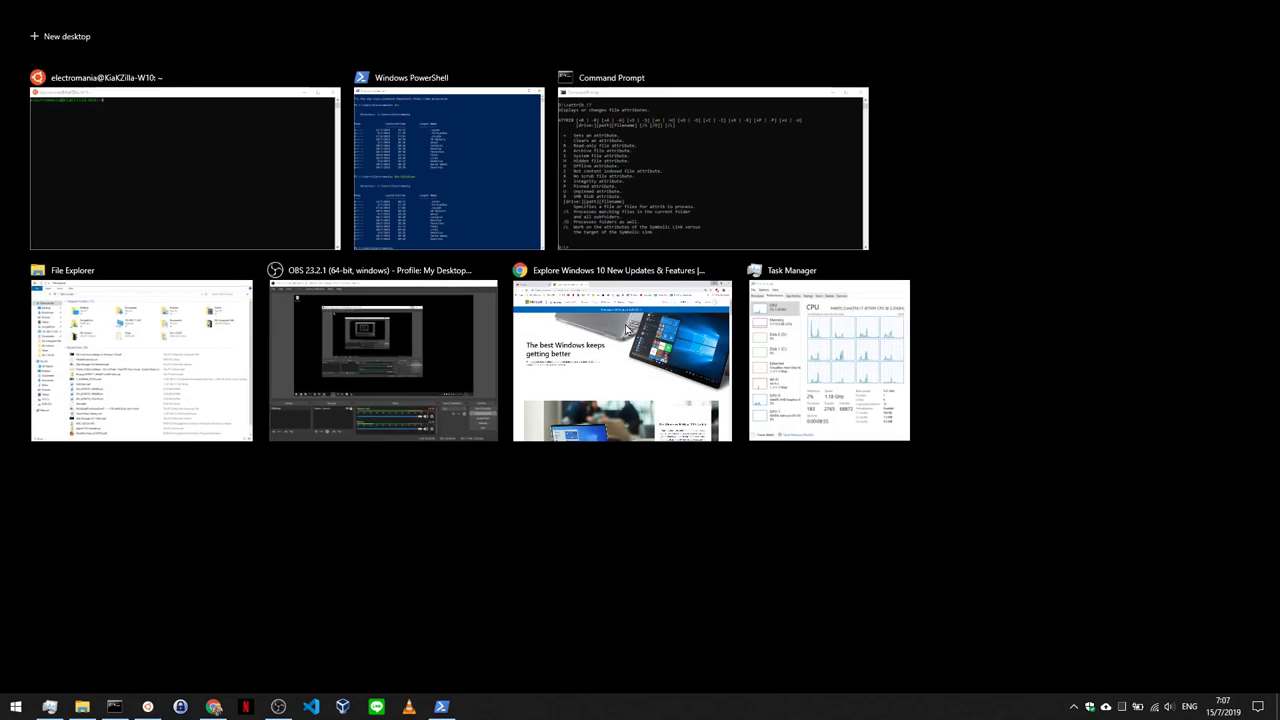
key("Escape")
key("super+Tab")
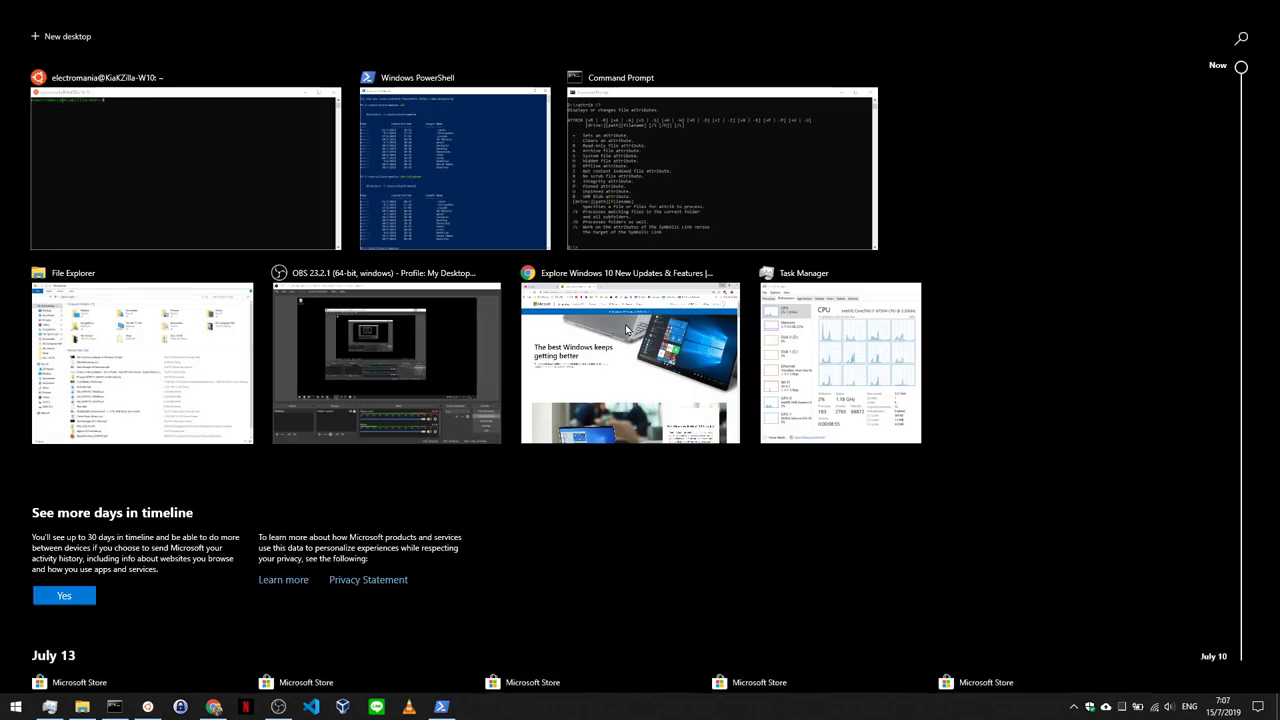
key("Escape")
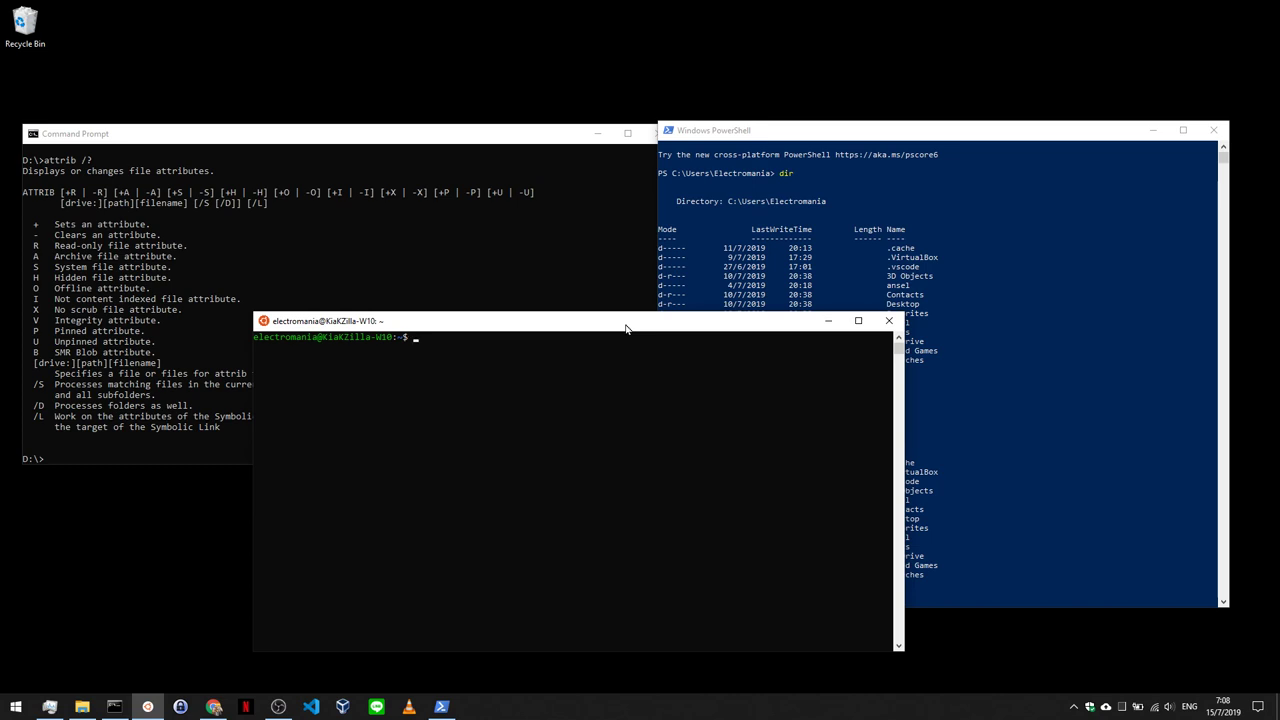
key("super+Tab")
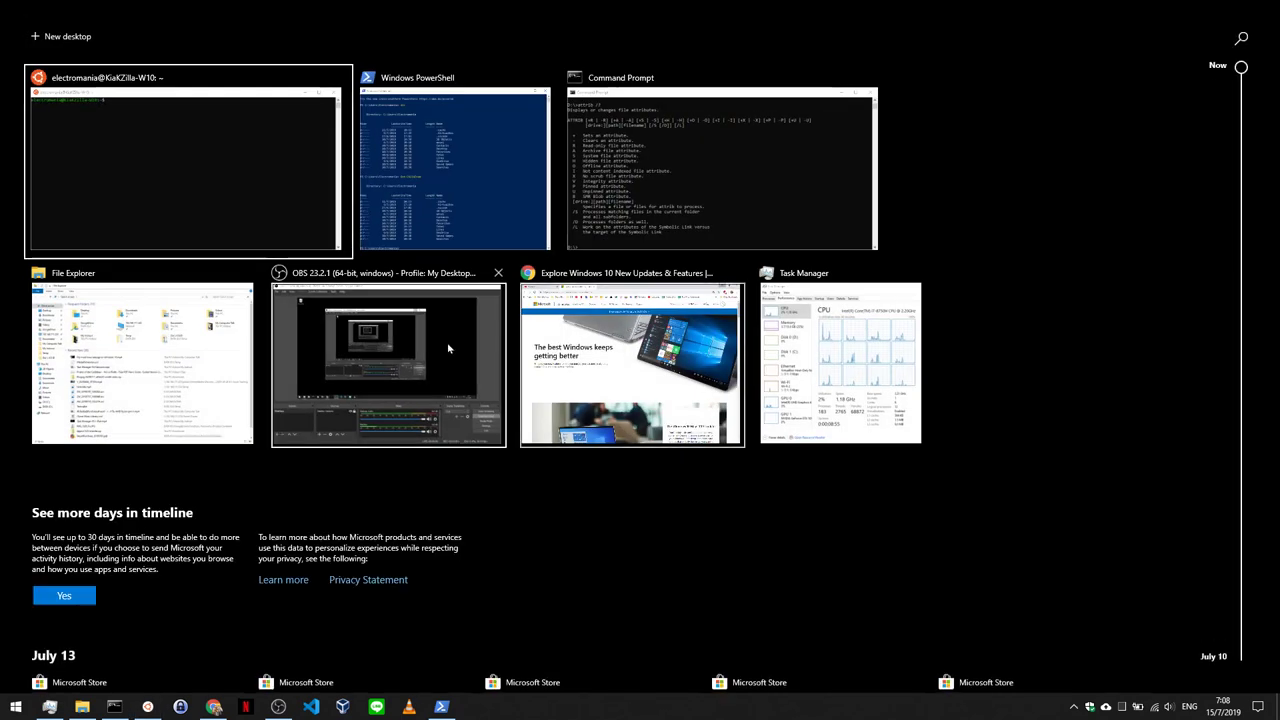
left_click(348, 222)
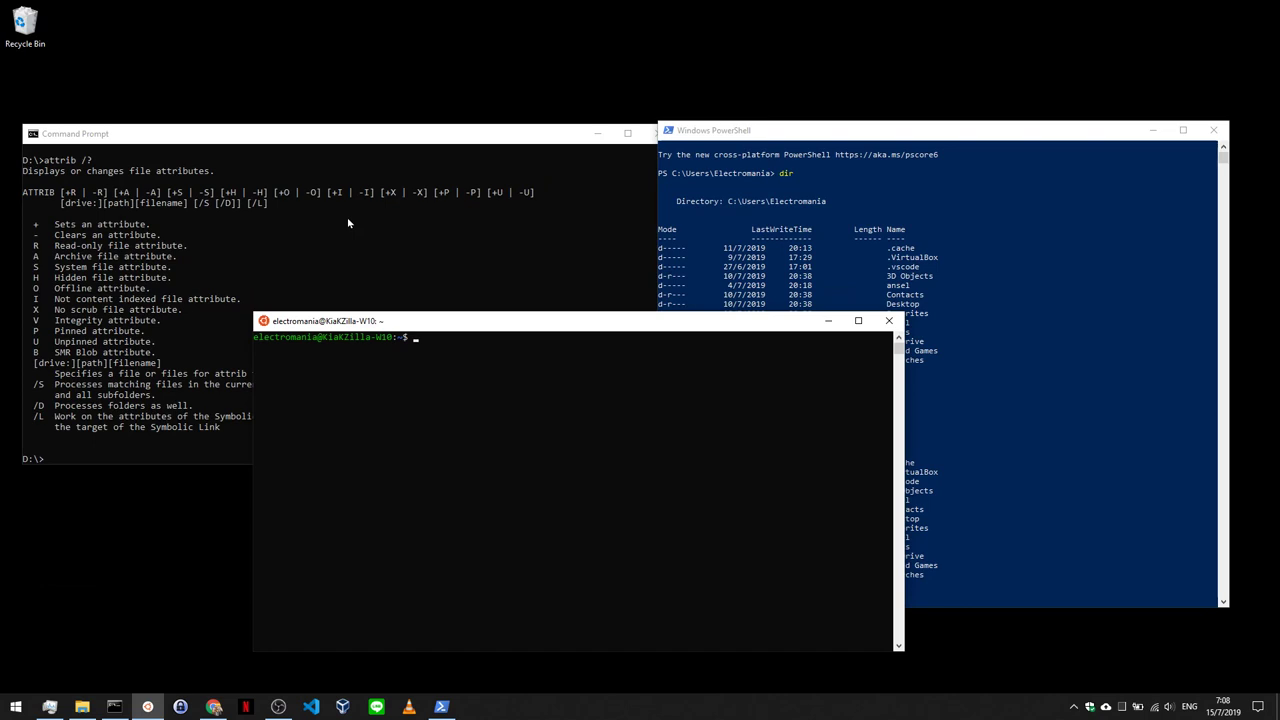
Step: Cycle through the open windows in the window switcher and switch to Chrome with the Windows 10 features page
key("alt+Tab")
key("Tab")
key("Tab")
key("Tab")
key("Tab")
key("Tab")
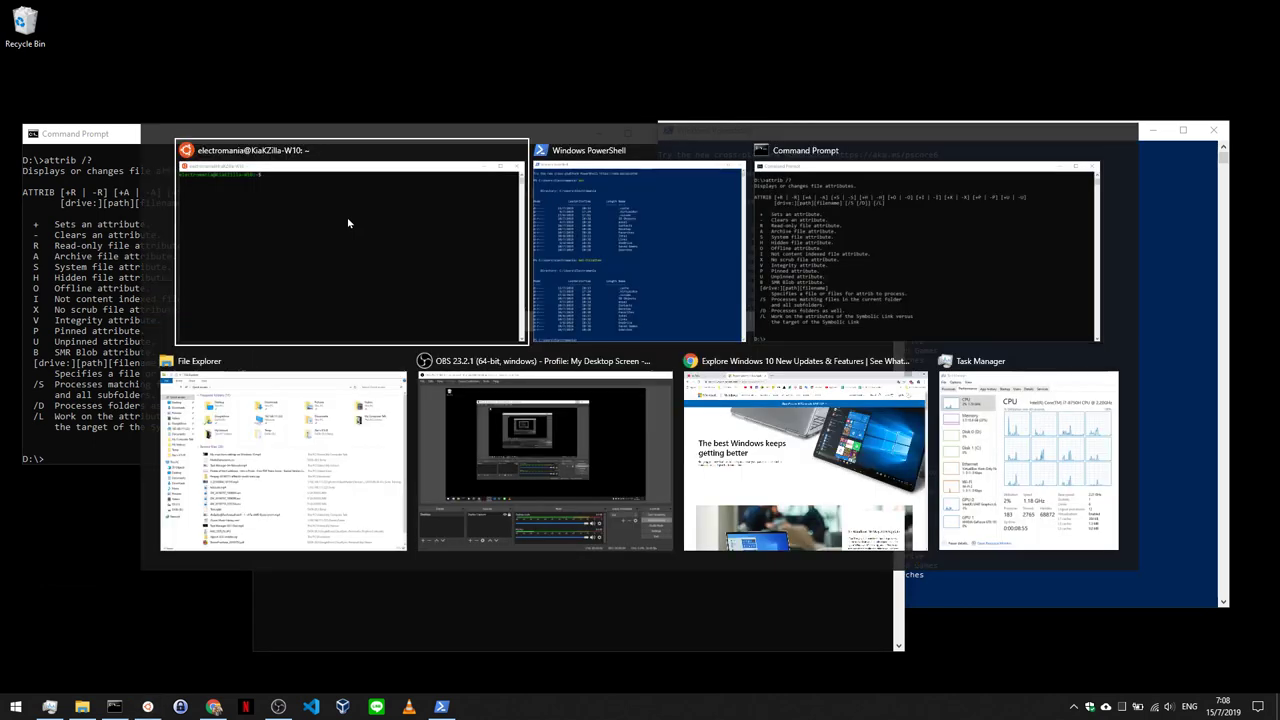
key("Tab")
key("Tab")
key("Tab")
key("Tab")
key("Tab")
key("Tab")
key("Tab")
key("Tab")
key("Tab")
key("Tab")
key("Tab")
key("Tab")
key("Tab")
key("Tab")
key("Tab")
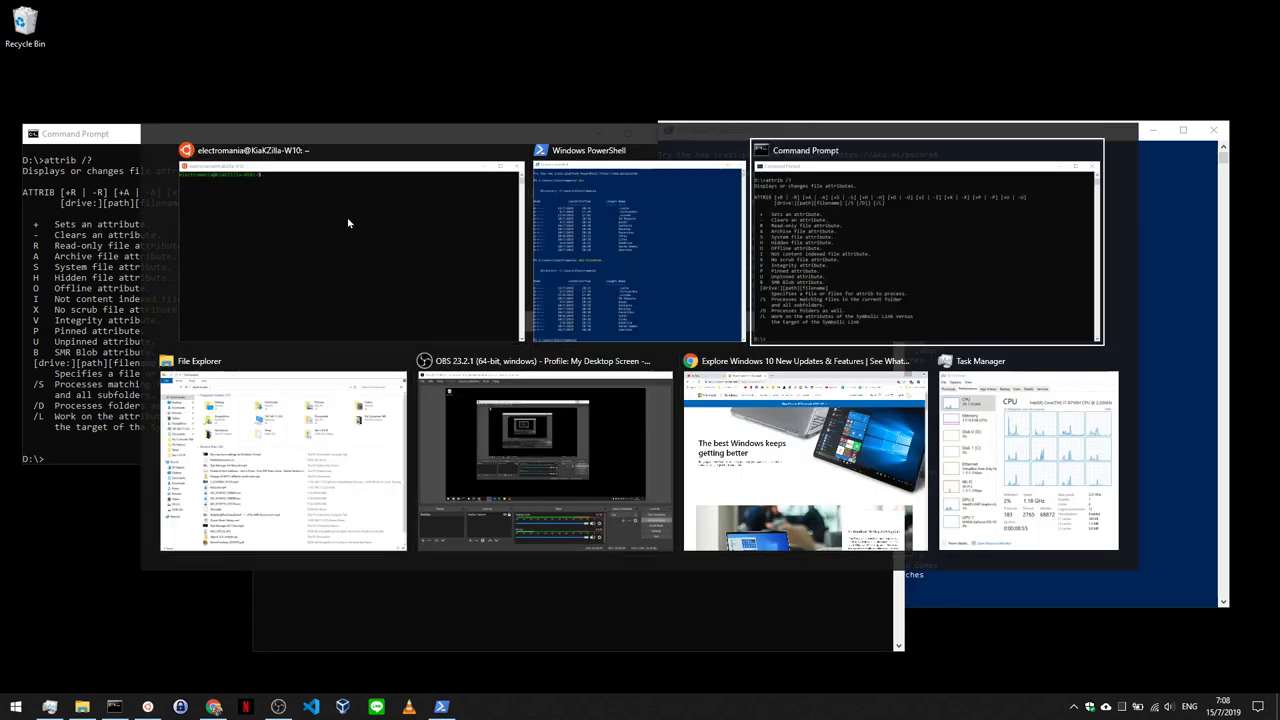
key("Tab")
key("Tab")
key("Tab")
key("Tab")
key("Tab")
key("Tab")
key("Tab")
key("Tab")
key("Tab")
key("Tab")
key("Tab")
key("Tab")
key("Tab")
key("Tab")
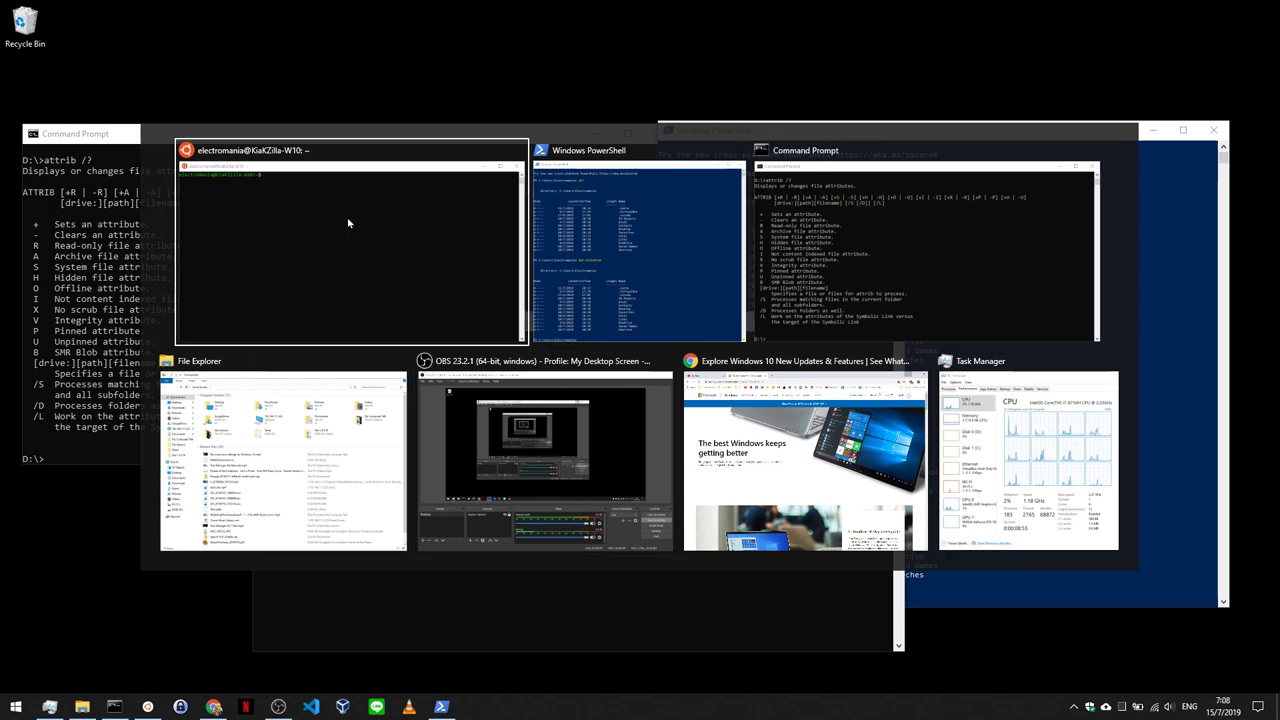
key("Tab")
key("Tab")
key("Tab")
key("Tab")
key("Tab")
key("Tab")
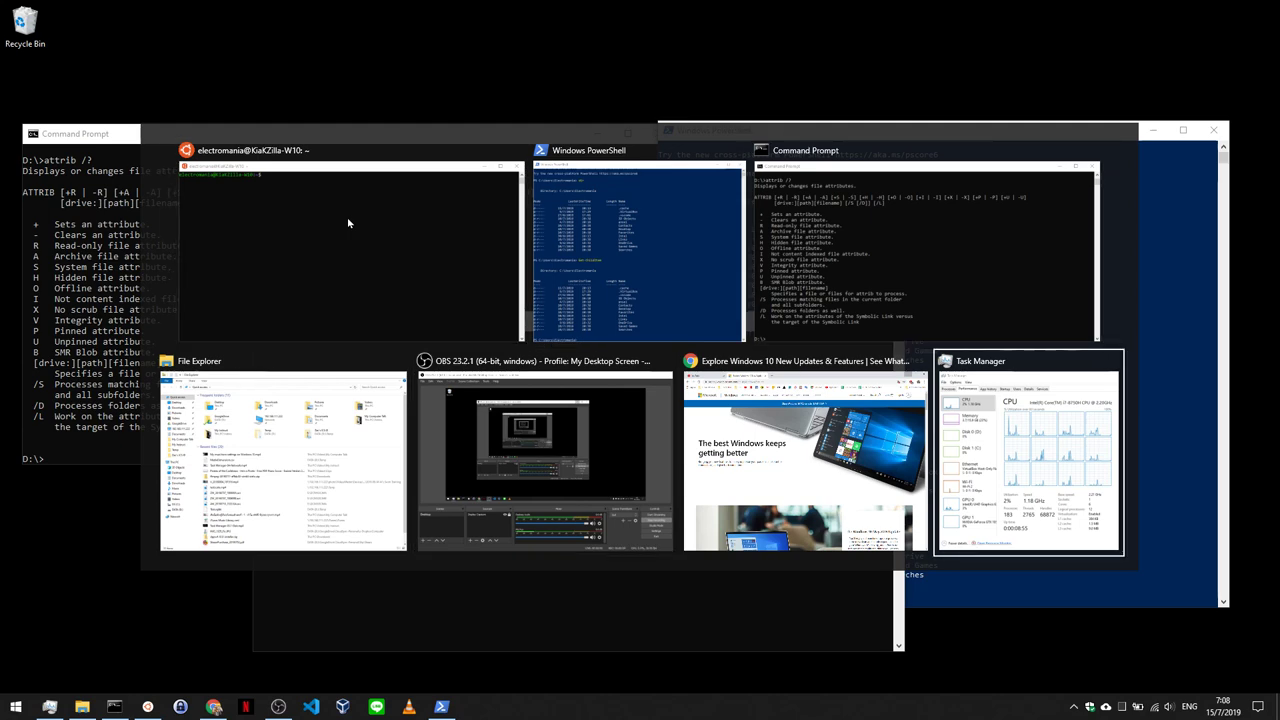
key("Tab")
key("Tab")
key("Tab")
key("Tab")
key("Tab")
key("Tab")
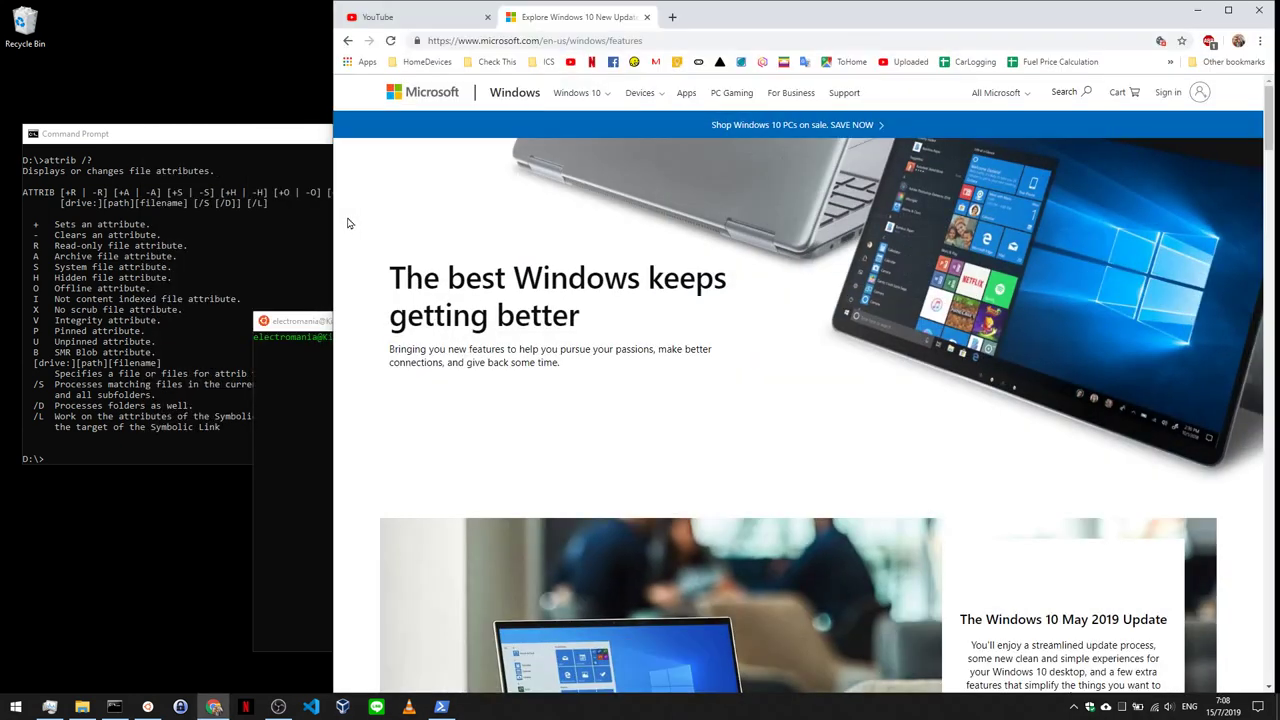
Step: Switch from Chrome to the Windows PowerShell window through the window switcher
key("alt+Tab")
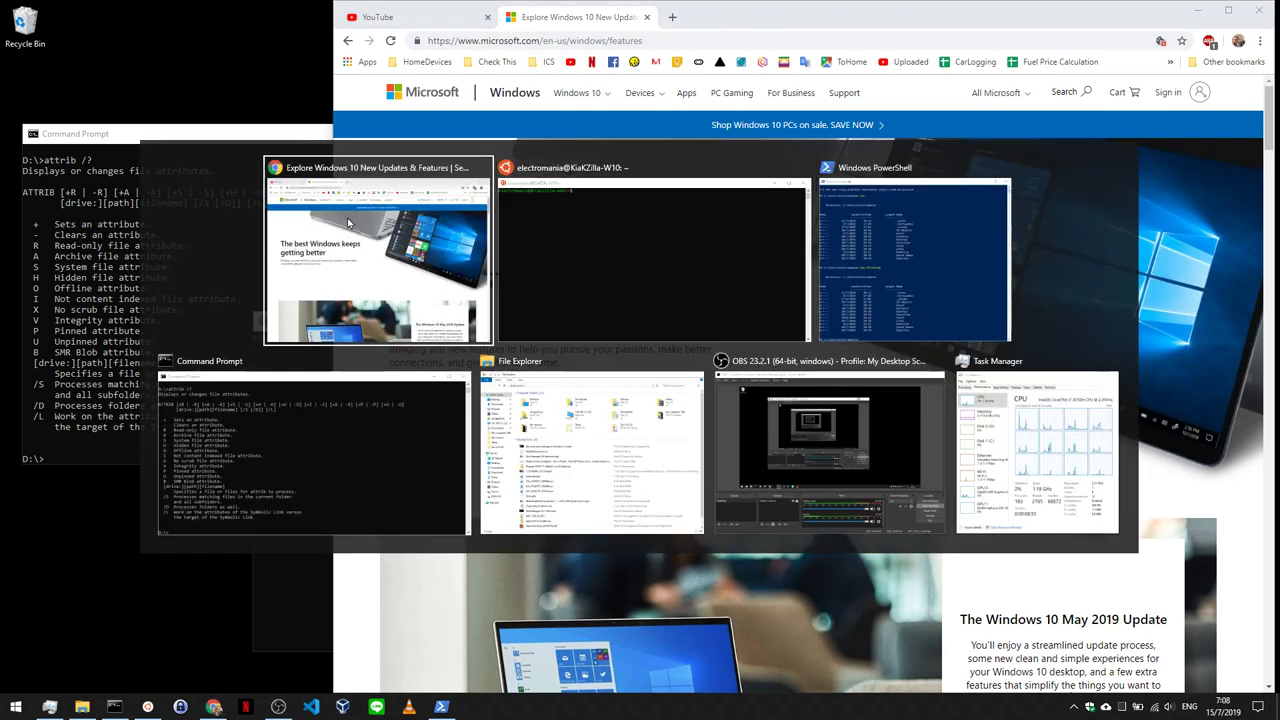
key("Tab")
key("Tab")
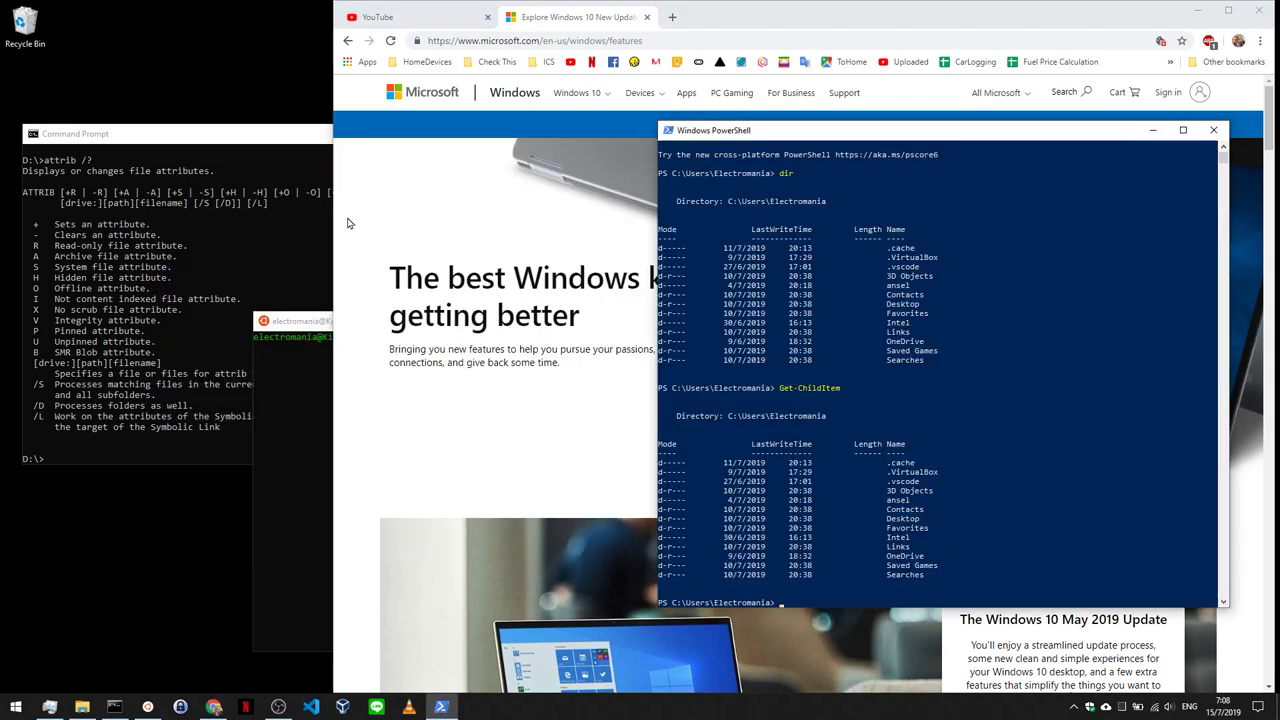
Step: Create a second virtual desktop from Task View and switch to it
key("super+Tab")
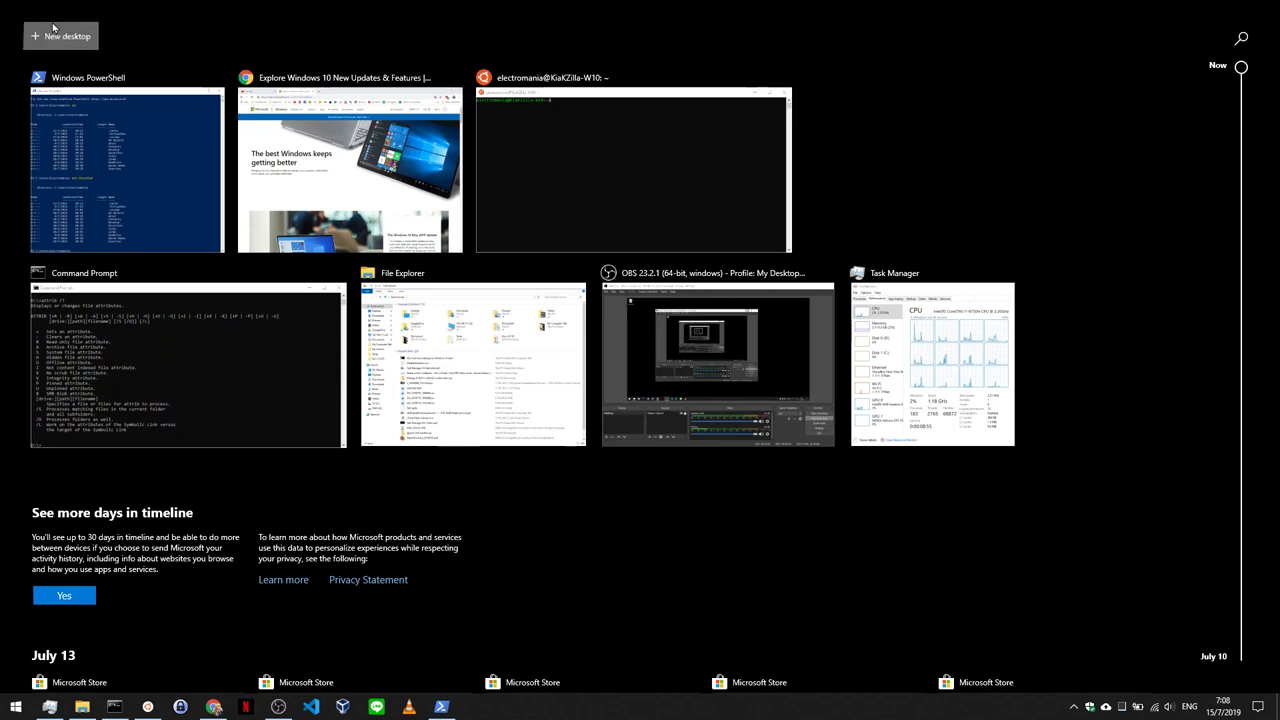
left_click(55, 32)
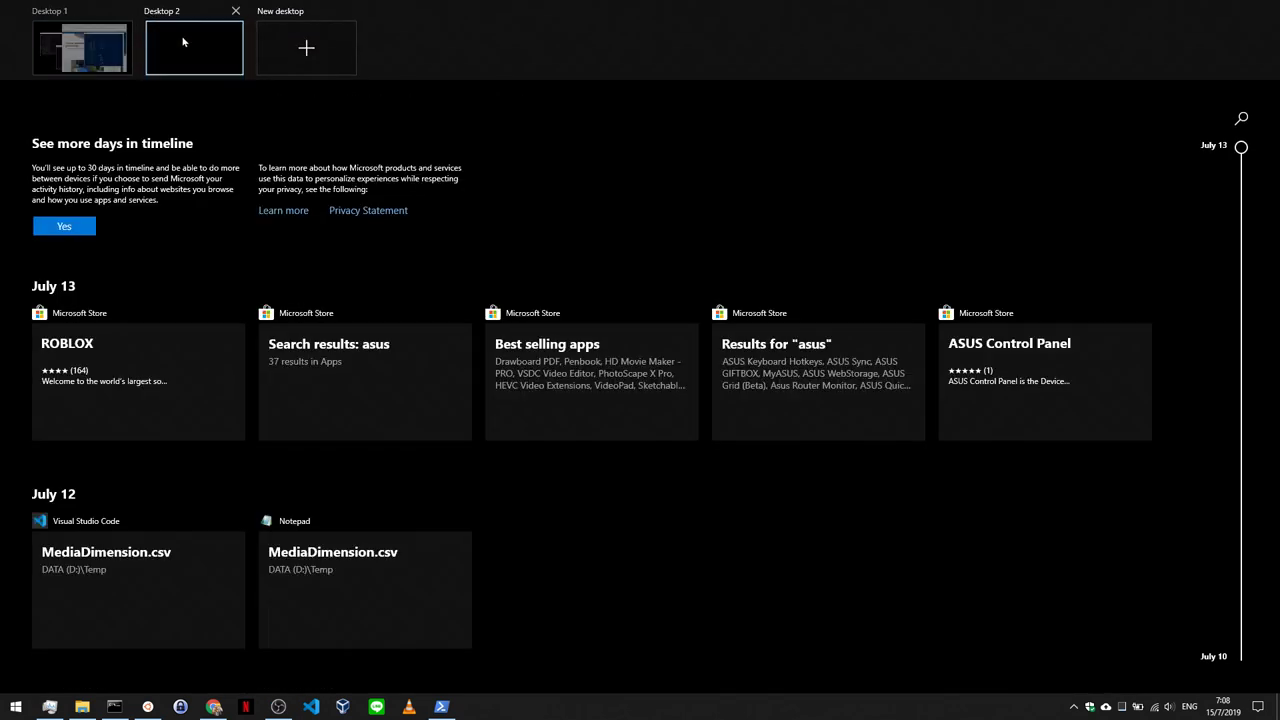
left_click(183, 41)
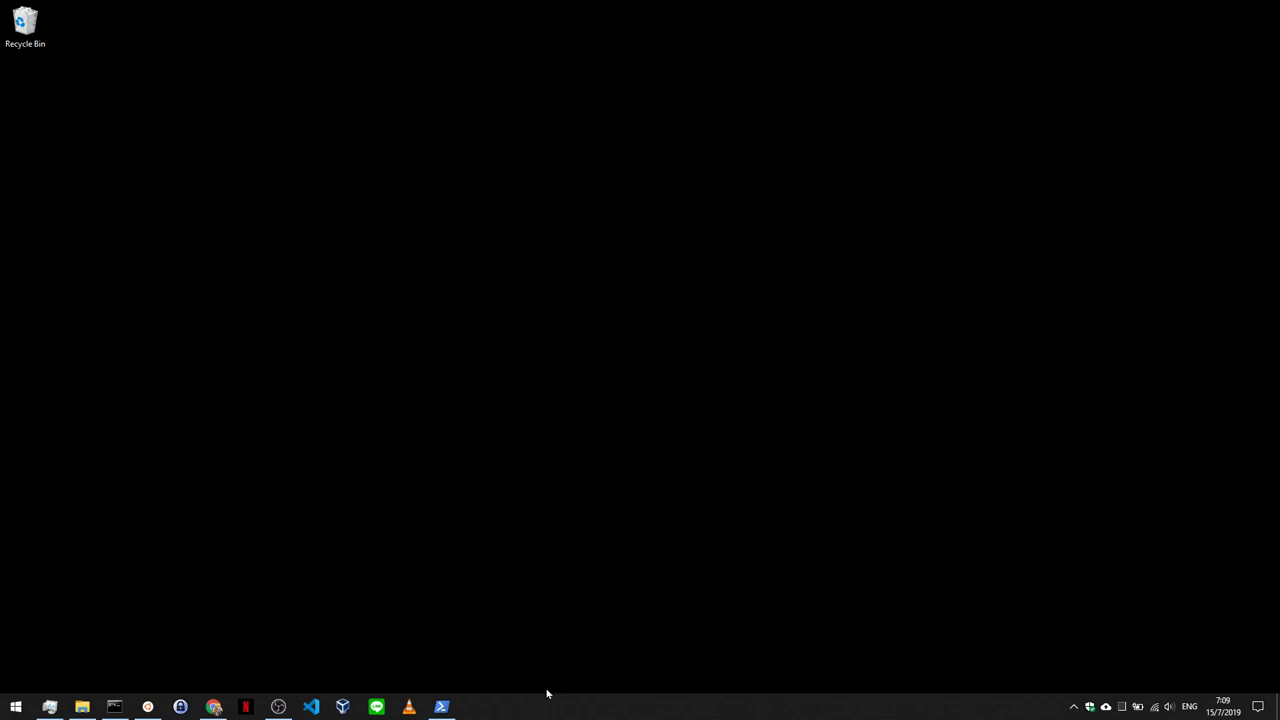
Step: Close virtual desktop Desktop 2 and return to the windows on the original desktop
key("super+Tab")
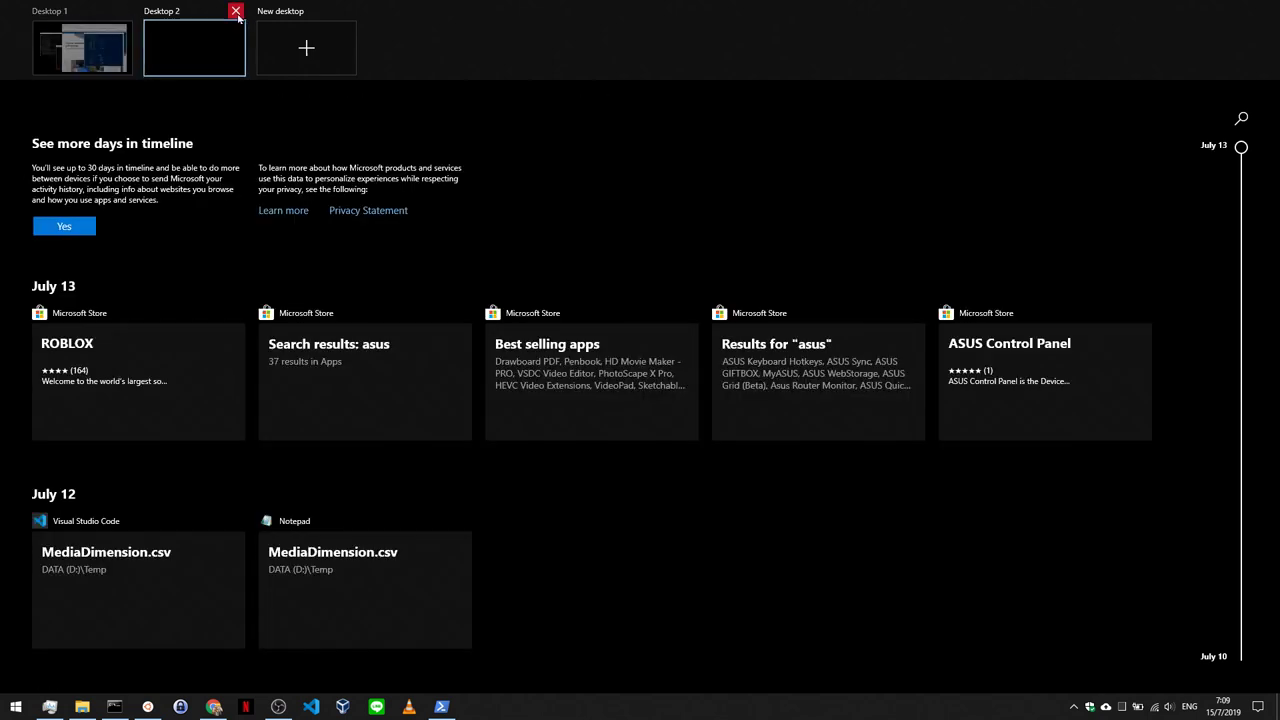
left_click(236, 12)
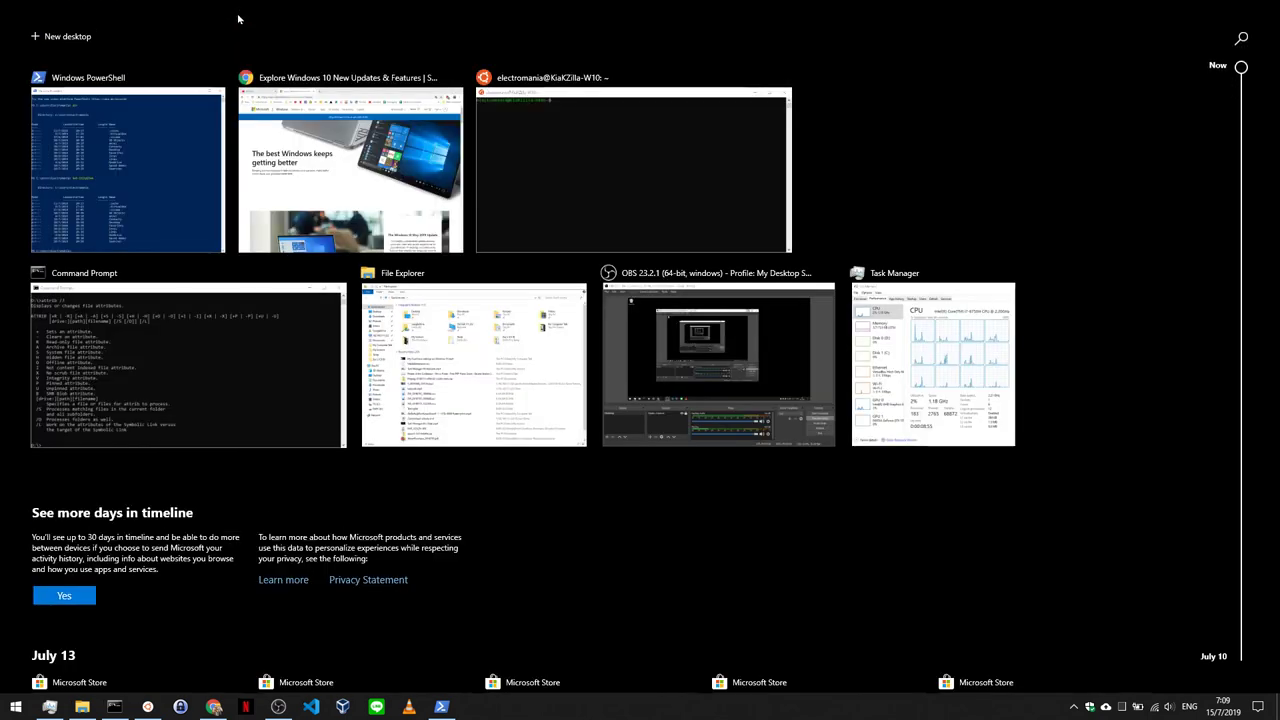
left_click(1142, 391)
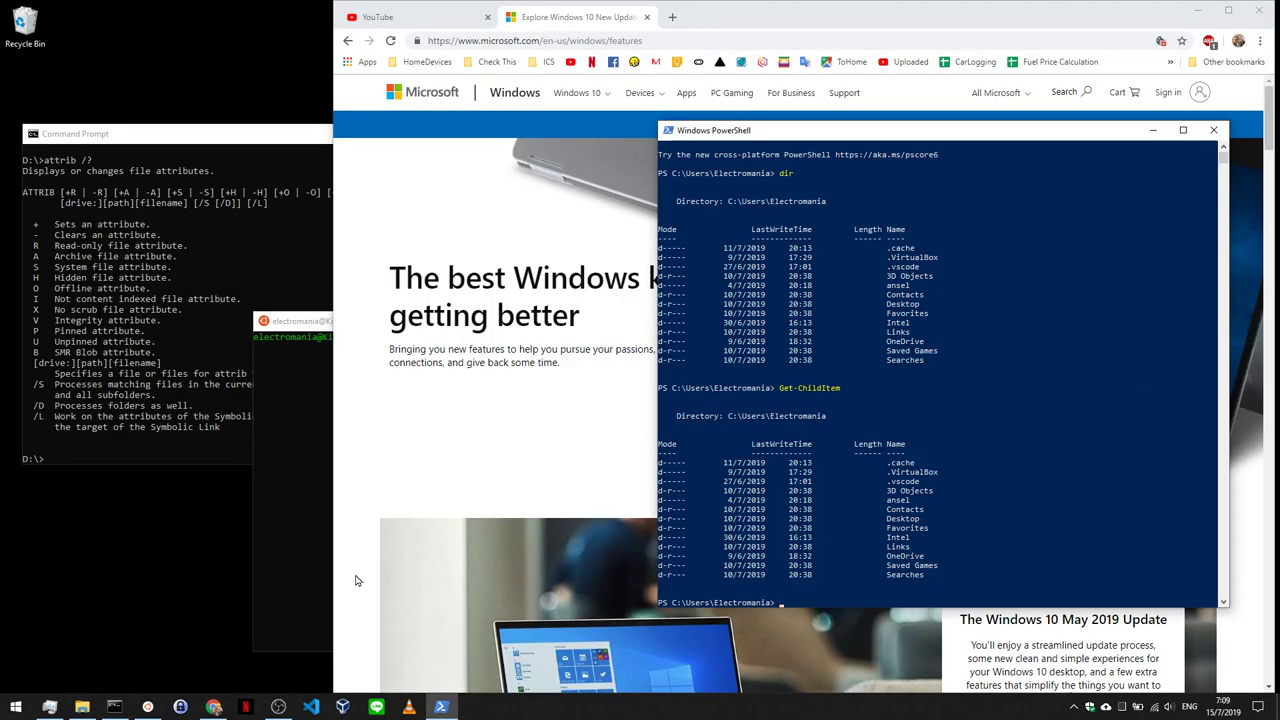
Step: Search Windows for "st" and open Storage settings
left_click(16, 710)
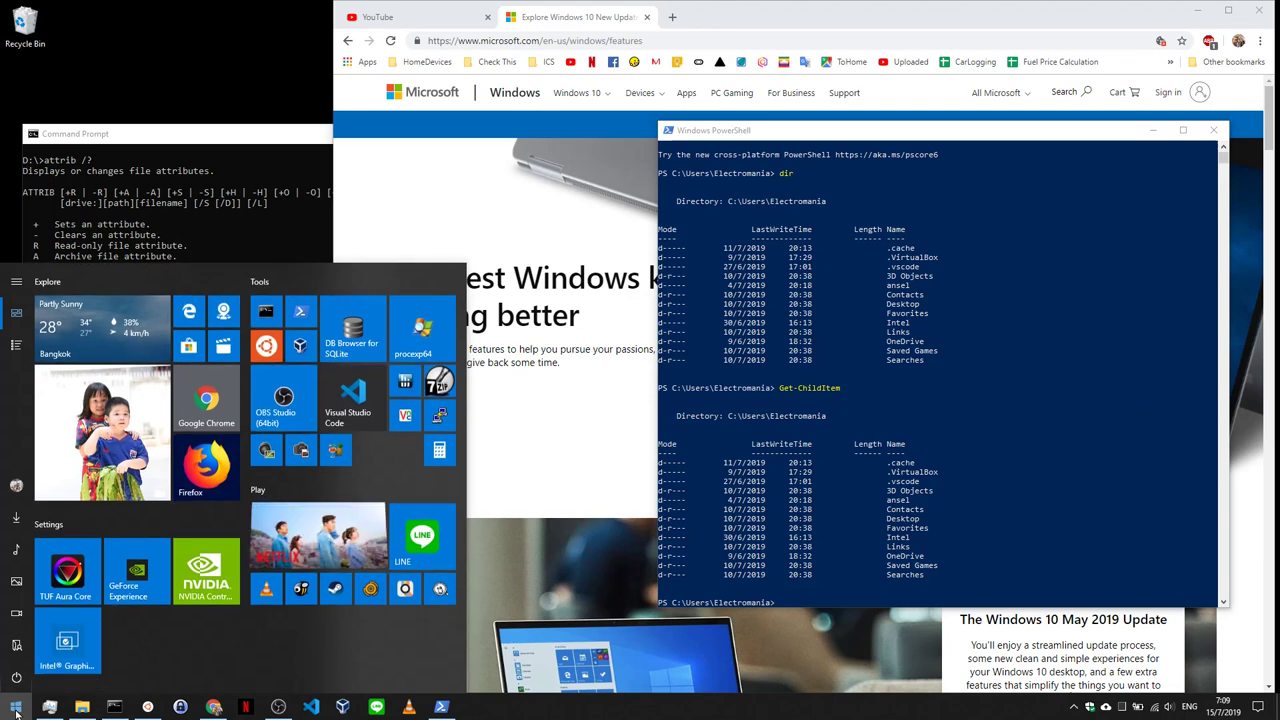
type("steam")
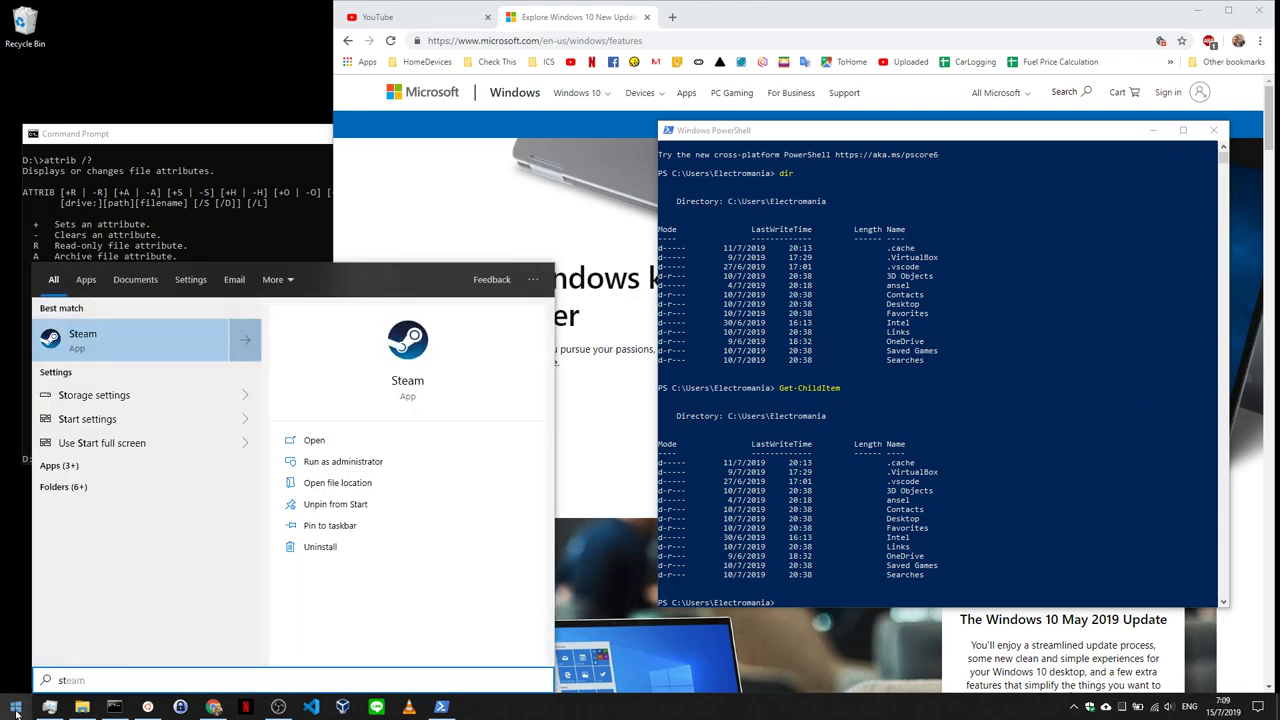
left_click(183, 404)
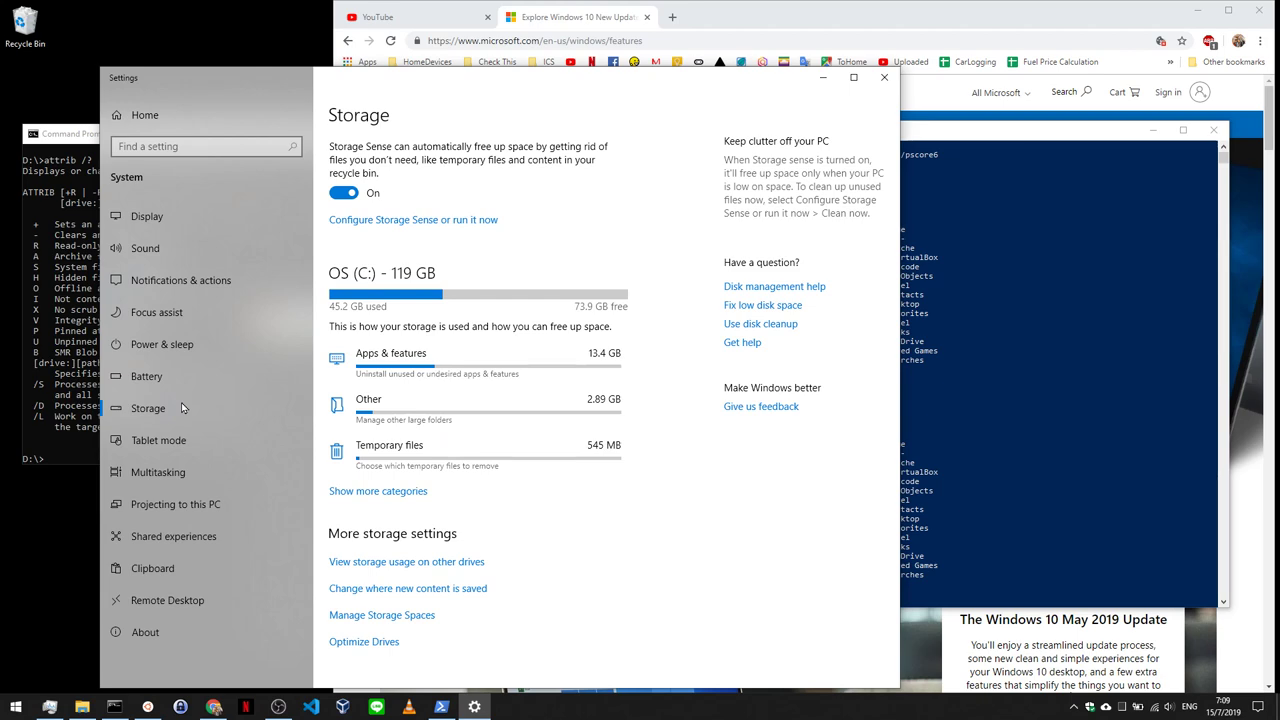
Step: Open the Storage Sense configuration, view the deletion intervals for the Downloads folder, and return to the Storage page
left_click(468, 221)
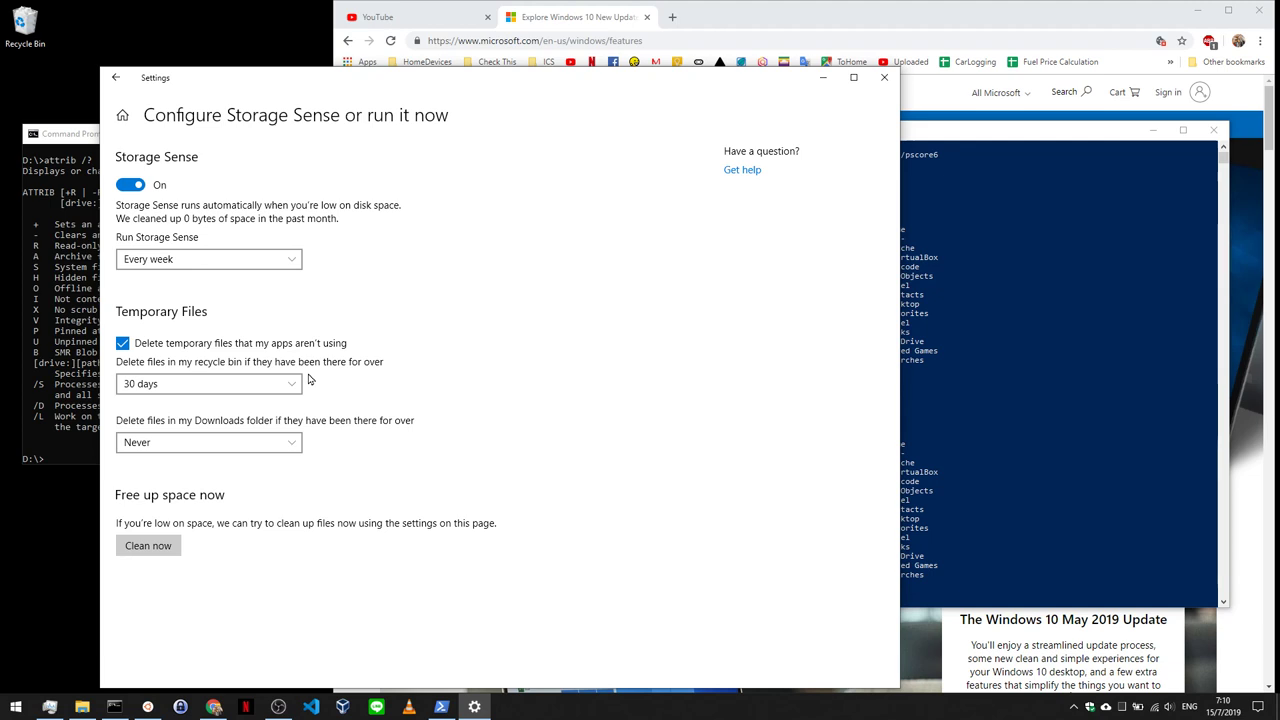
left_click(295, 443)
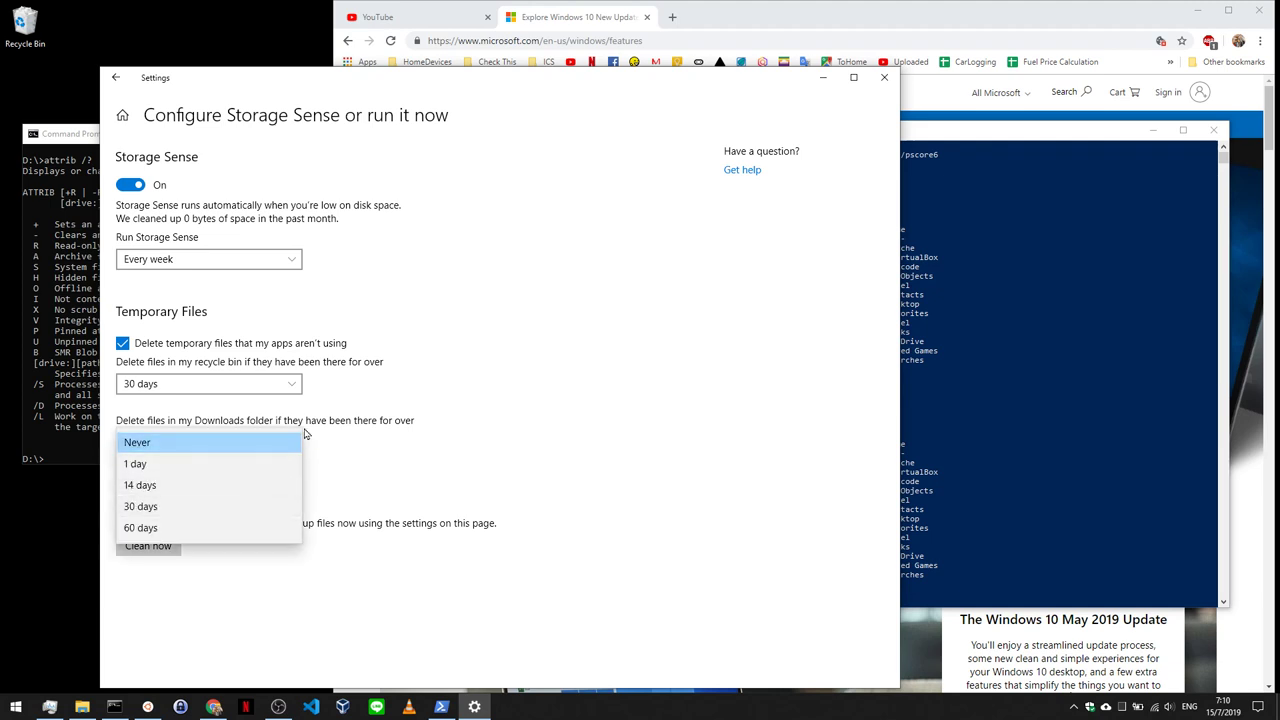
left_click(424, 376)
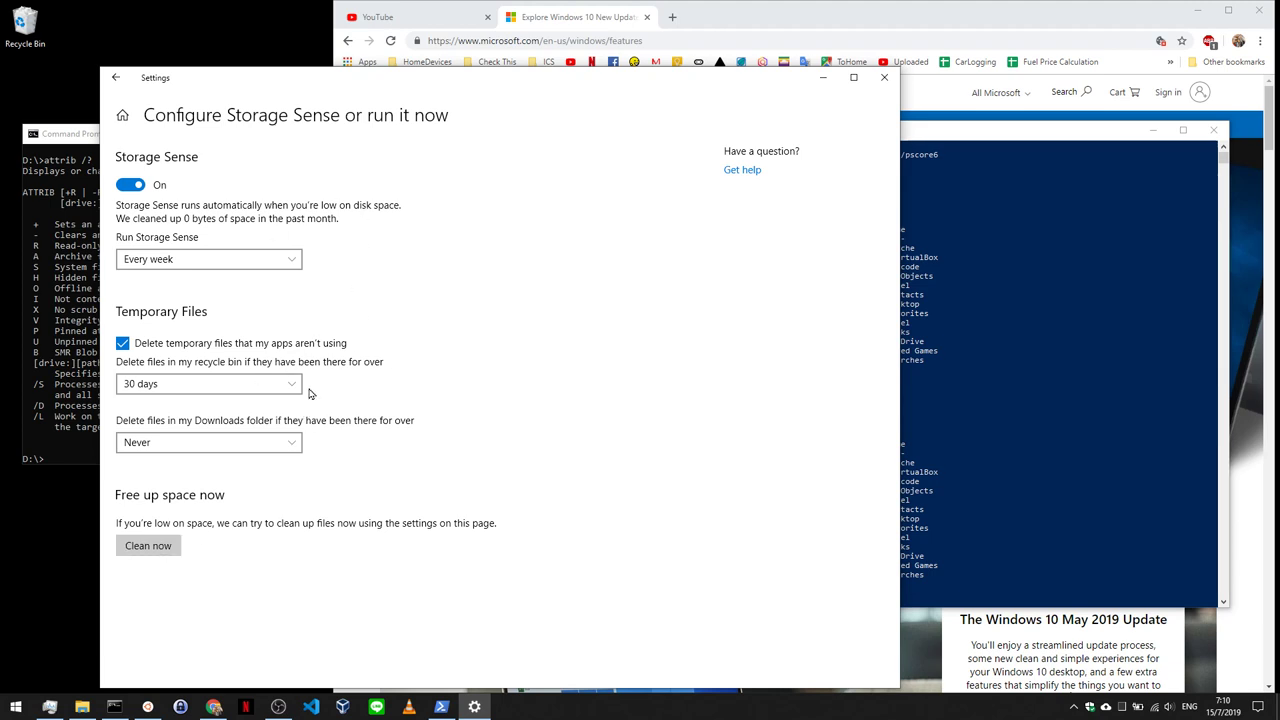
left_click(119, 78)
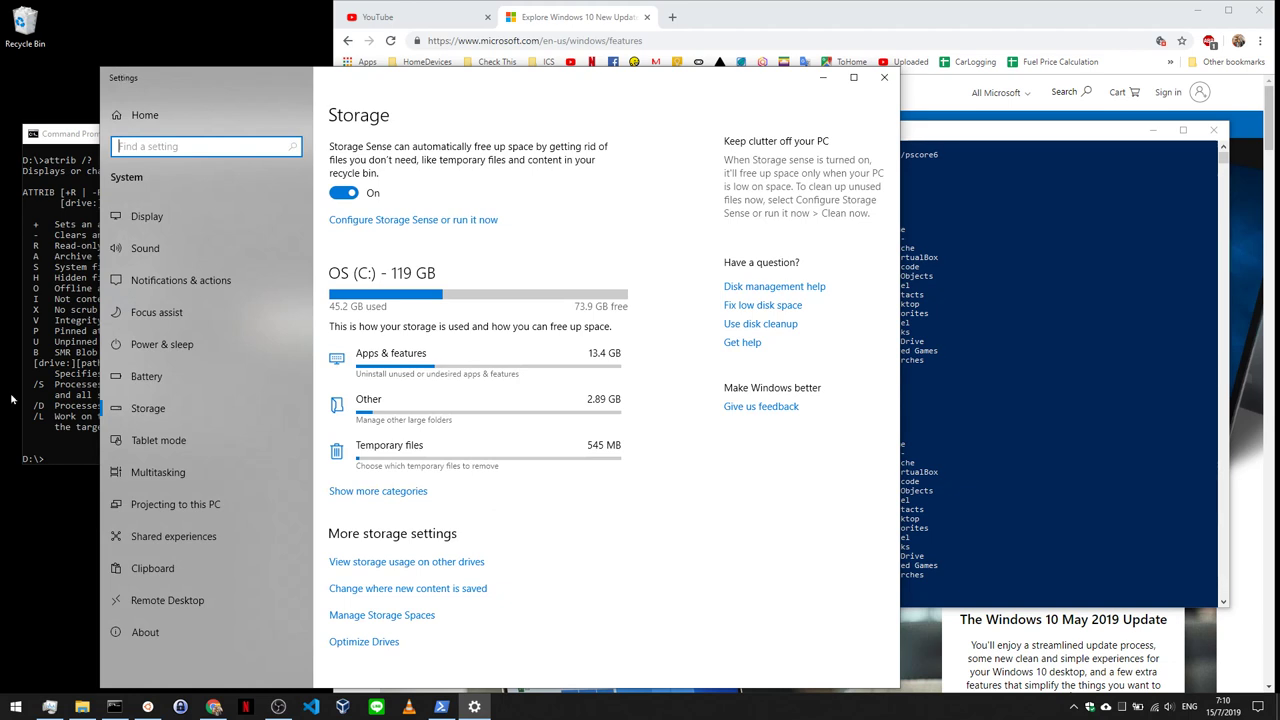
Step: View the Multitasking settings for snapping, timeline and virtual desktops, and close Settings
left_click(195, 479)
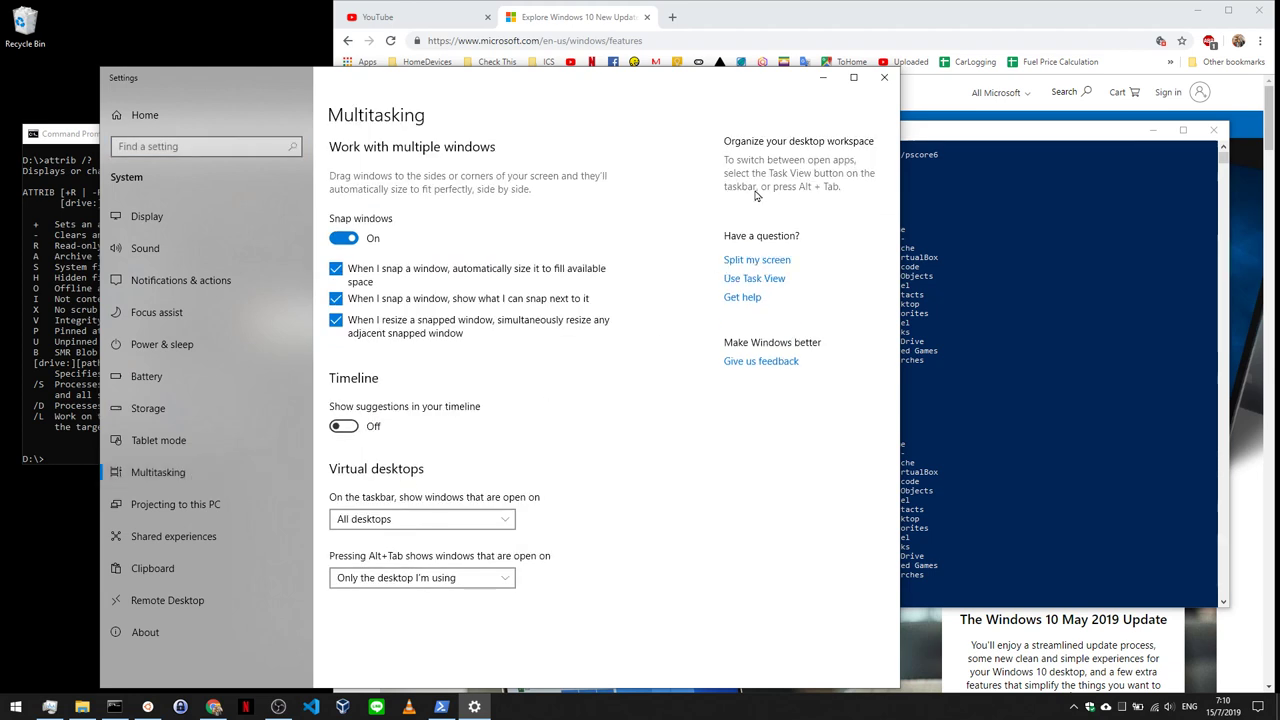
left_click(885, 81)
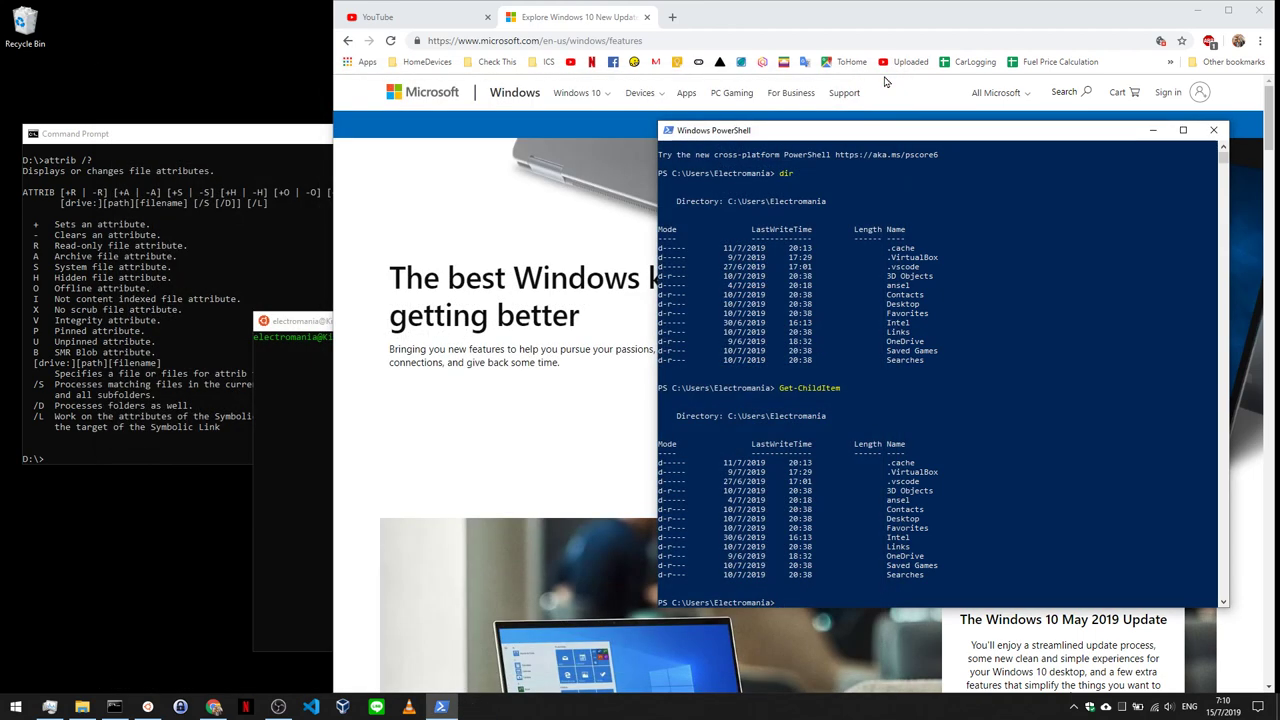
Step: Search Windows for "wind" and open Windows Update settings
left_click(14, 708)
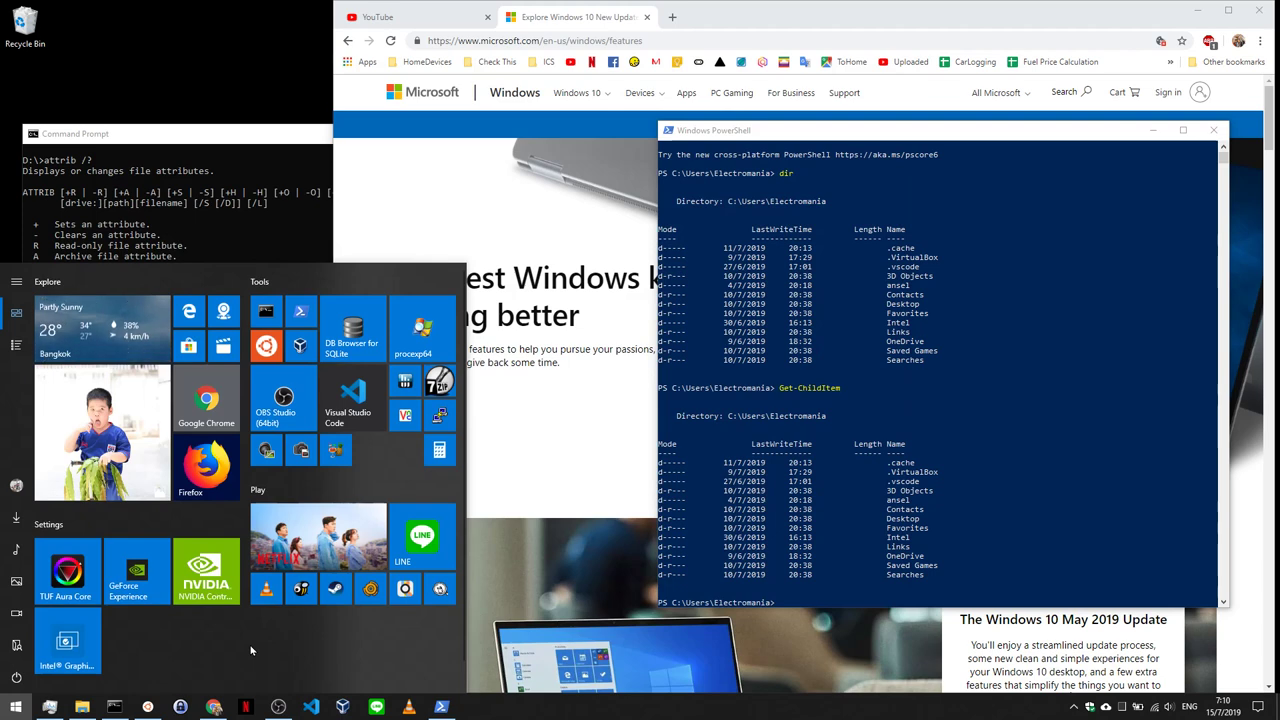
type("wind")
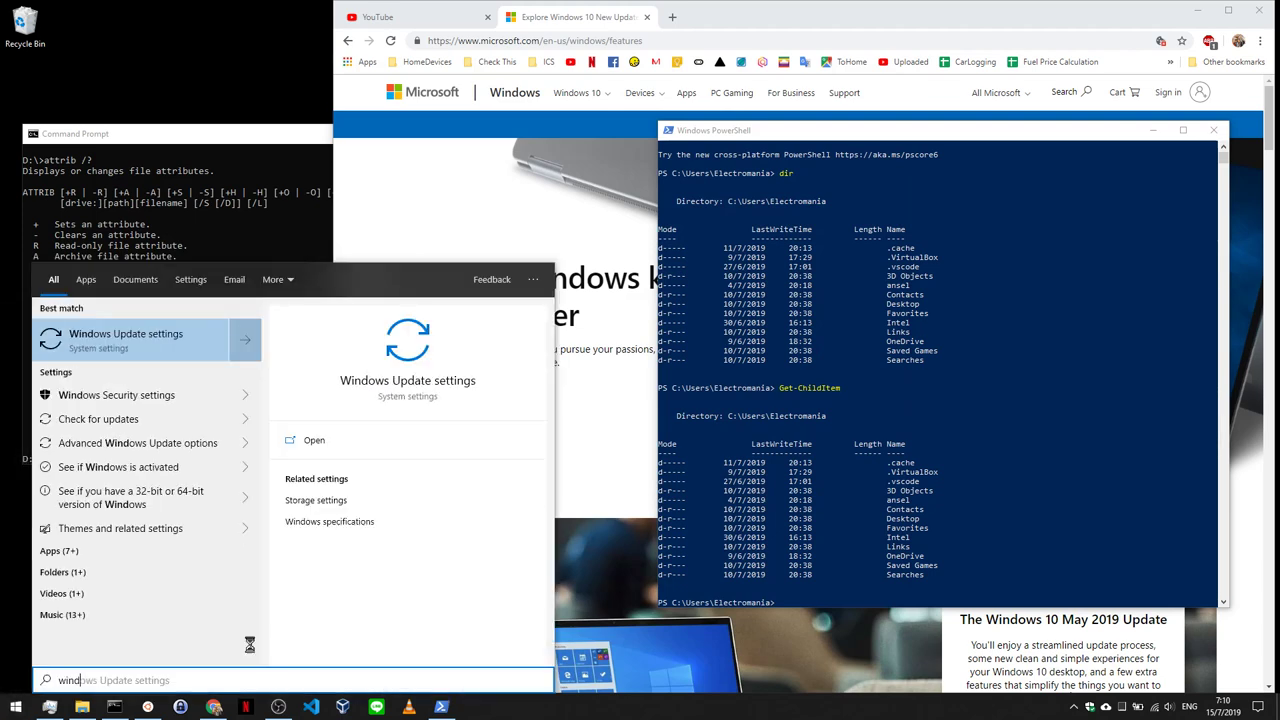
key("Return")
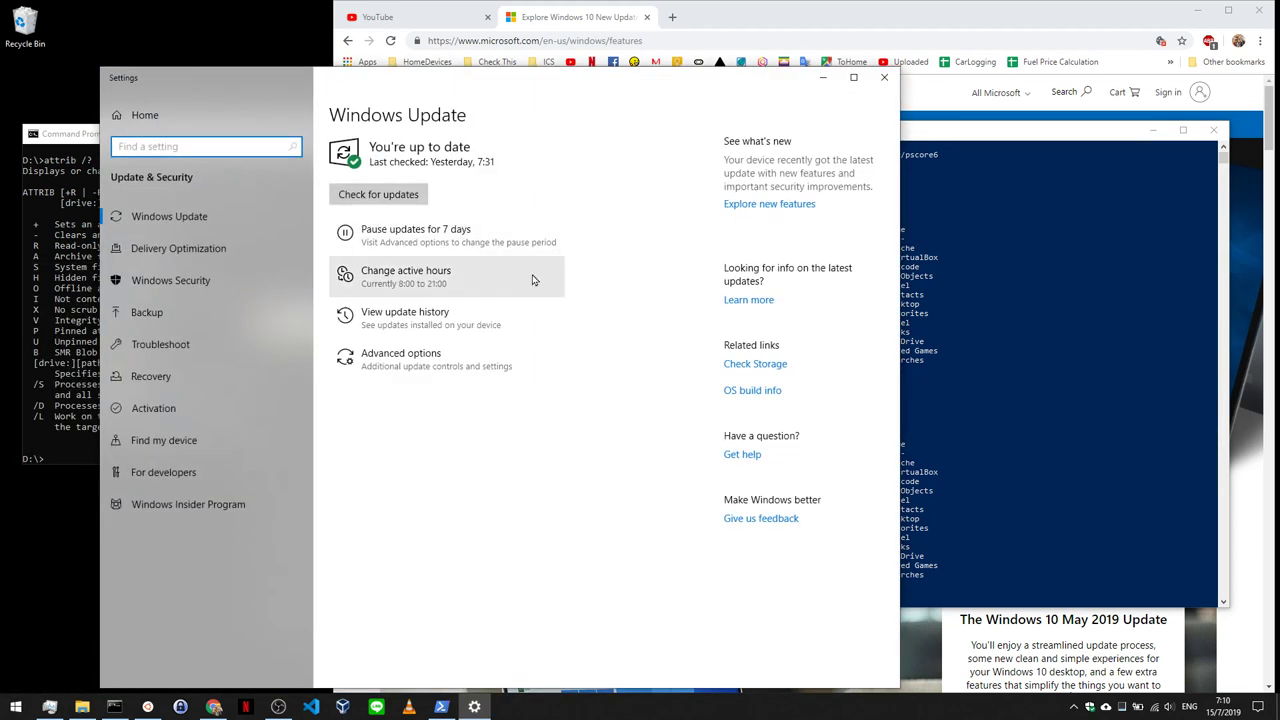
Step: View the active hours page and the advanced update options, returning to the Windows Update page after each
left_click(455, 283)
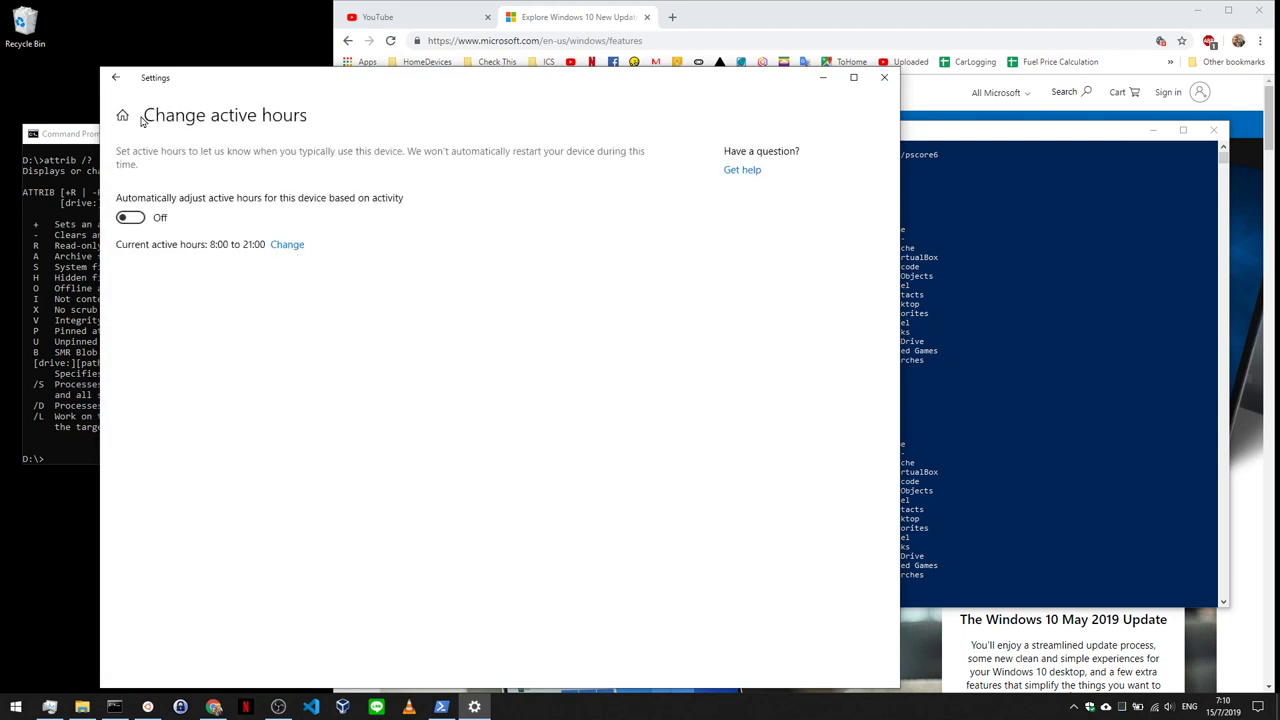
left_click(115, 78)
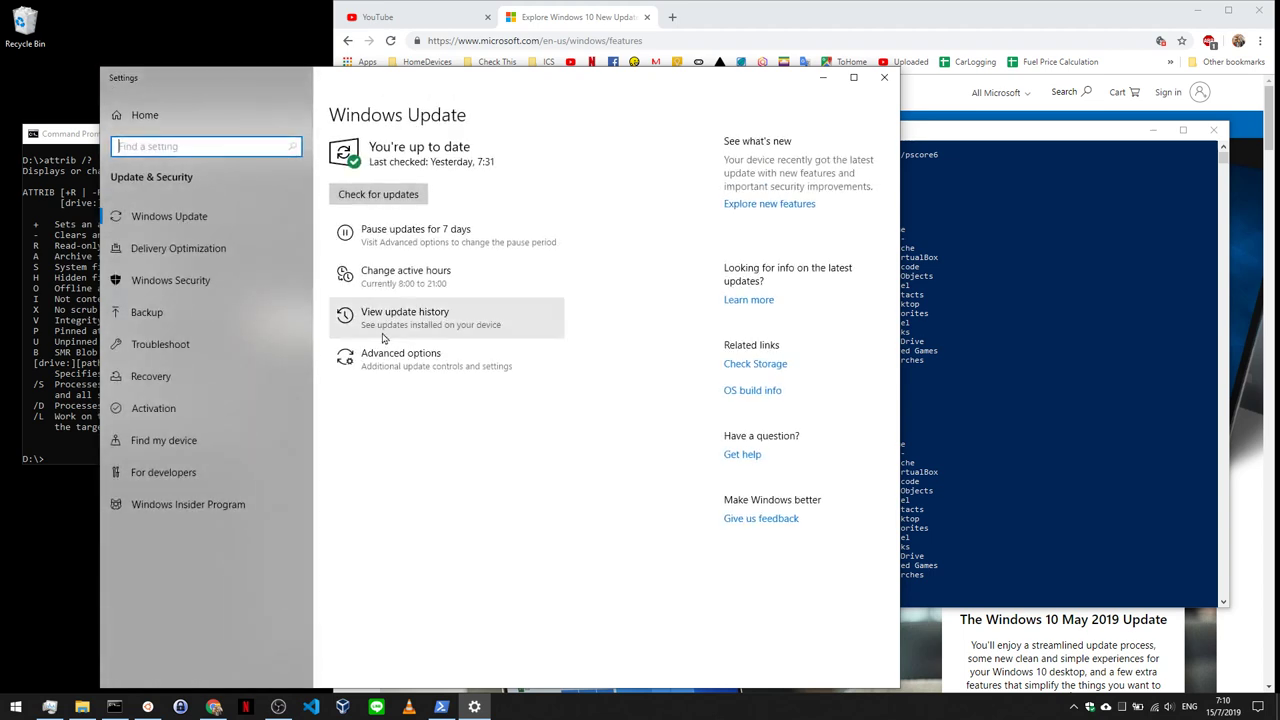
left_click(437, 370)
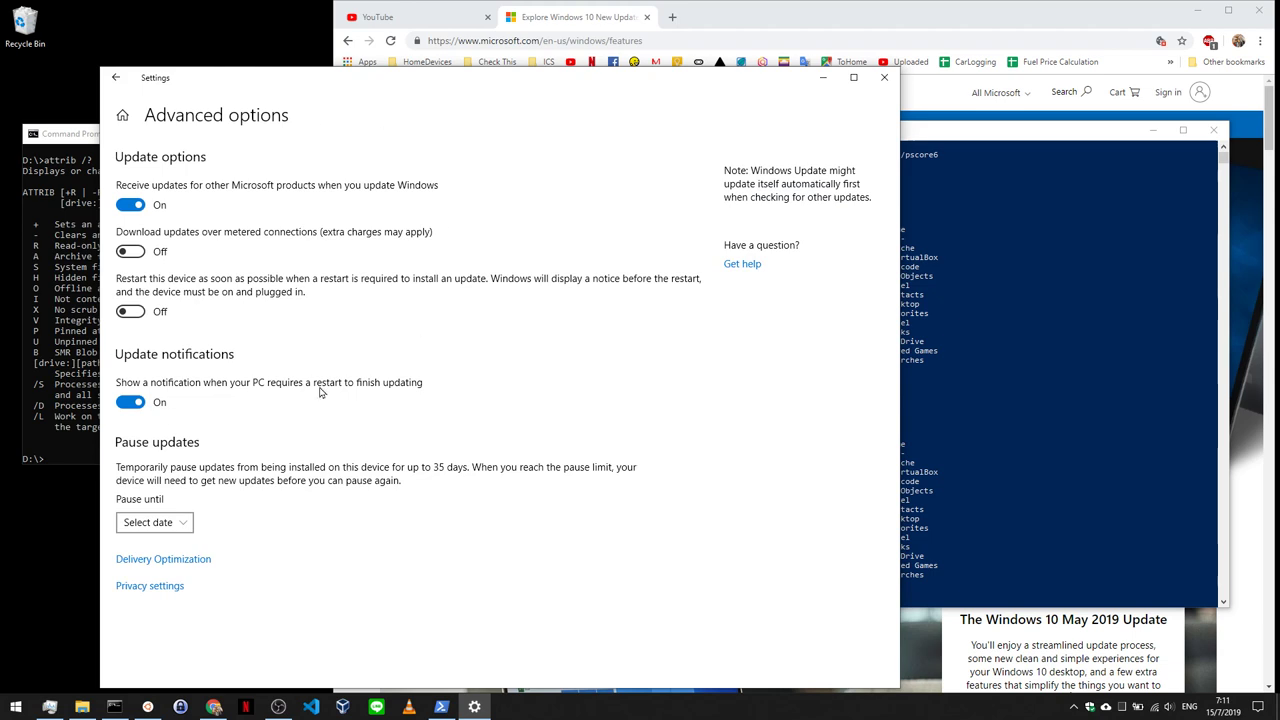
left_click(115, 78)
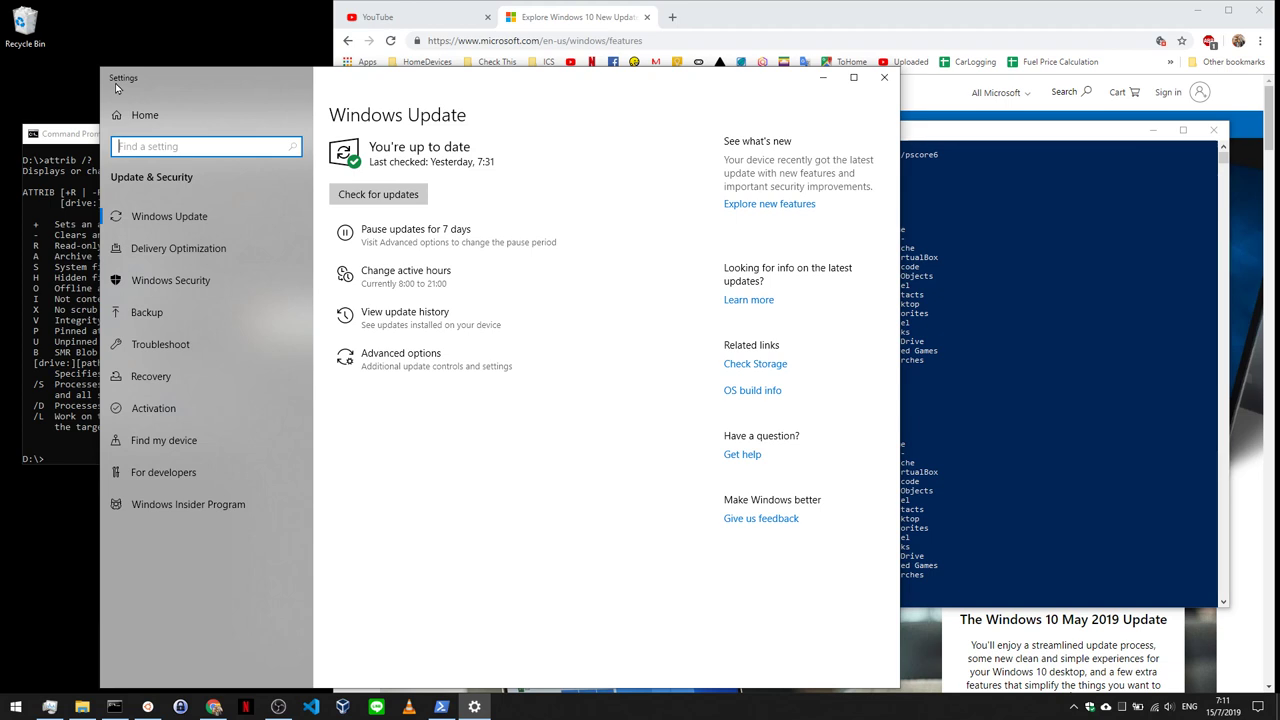
Step: Show and dismiss the Start menu, and switch to OBS Studio
left_click(8, 712)
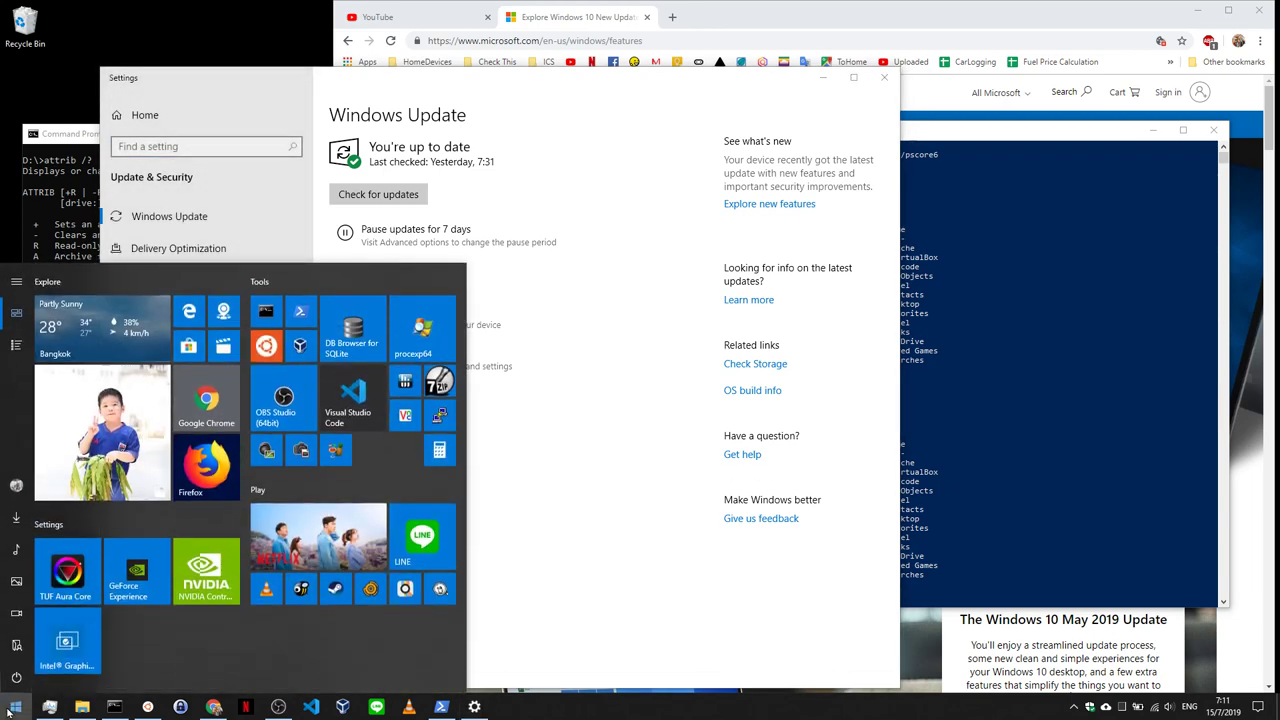
left_click(8, 712)
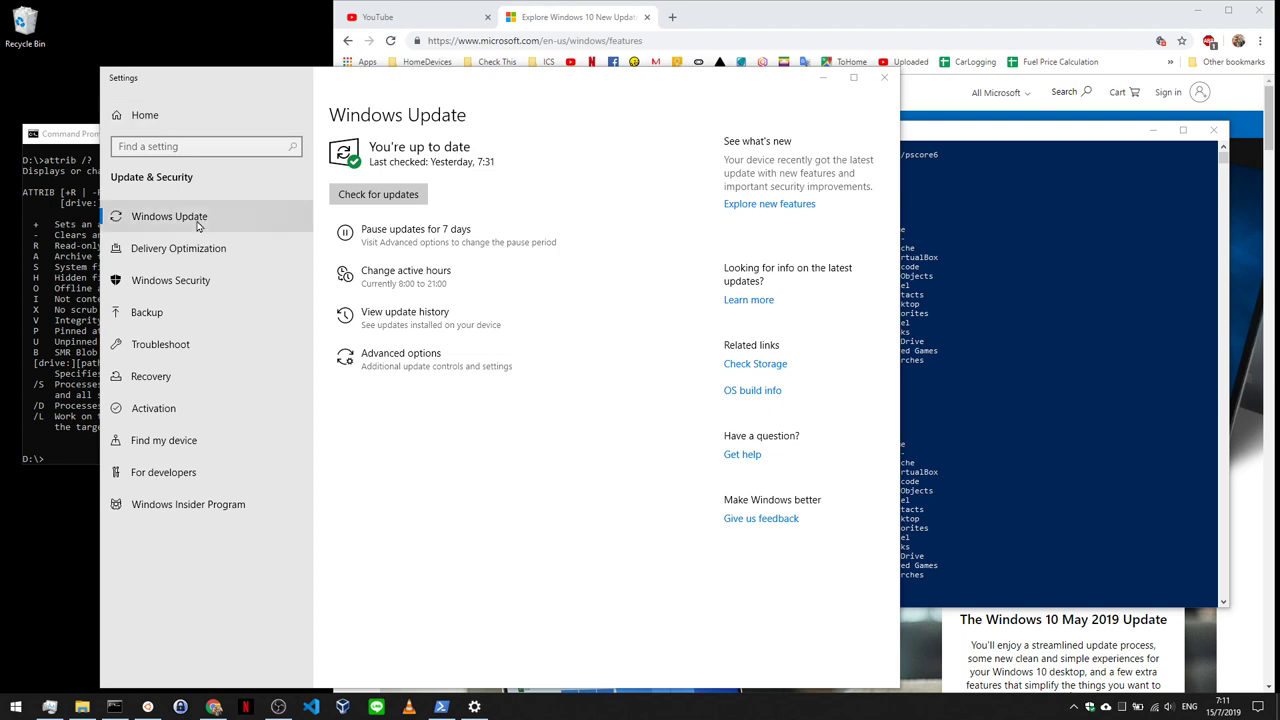
left_click(279, 707)
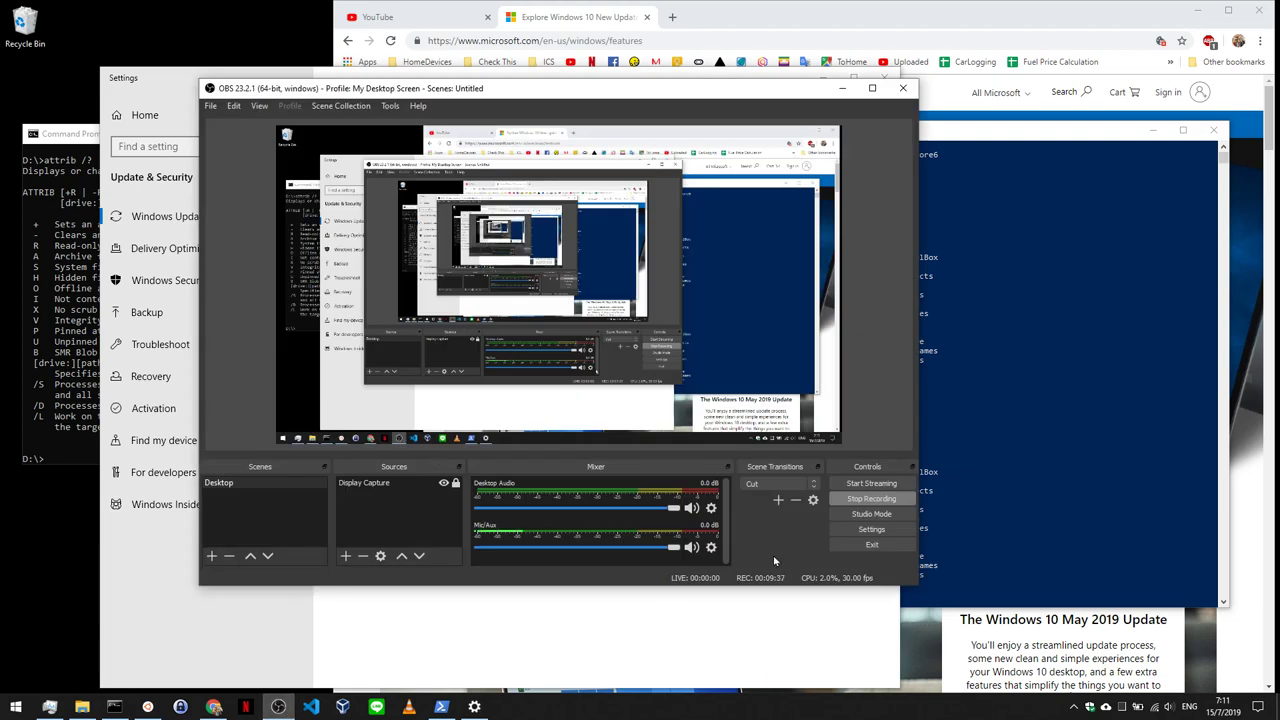